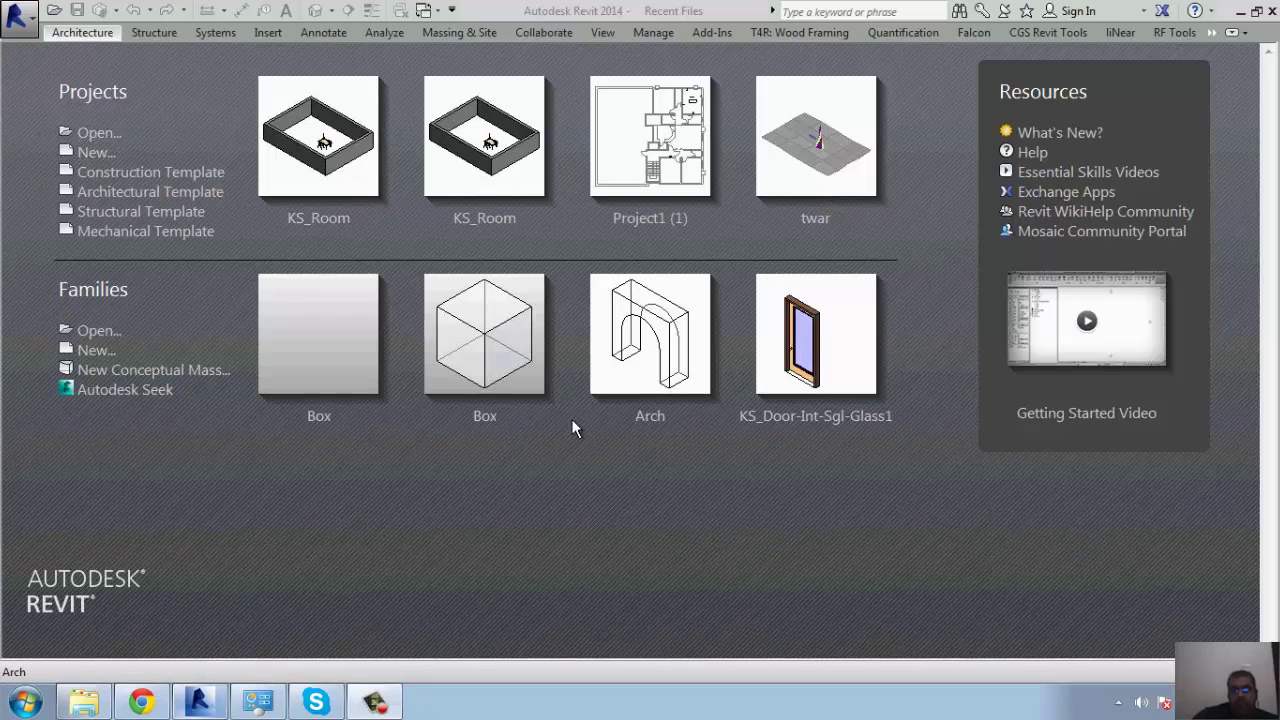
Step: Open the Box.rfa mass family from Recent Files, showing its Level 1 floor plan
left_click(475, 33)
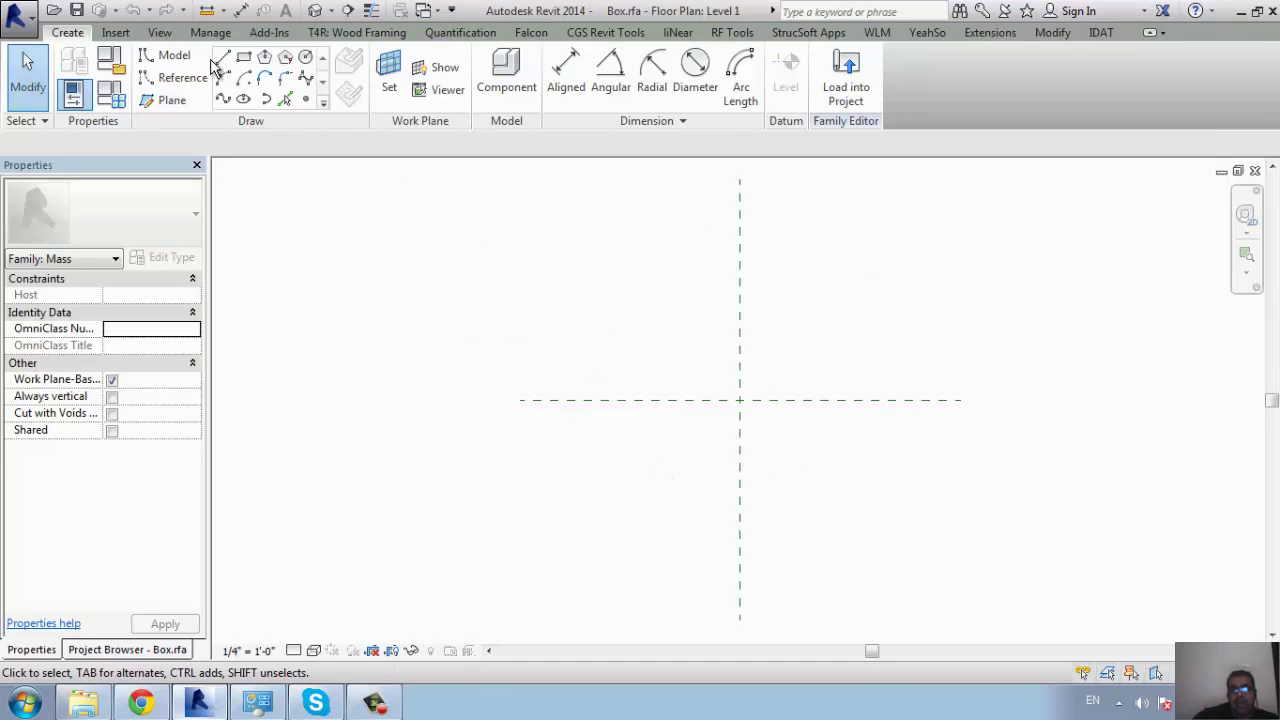
left_click(118, 33)
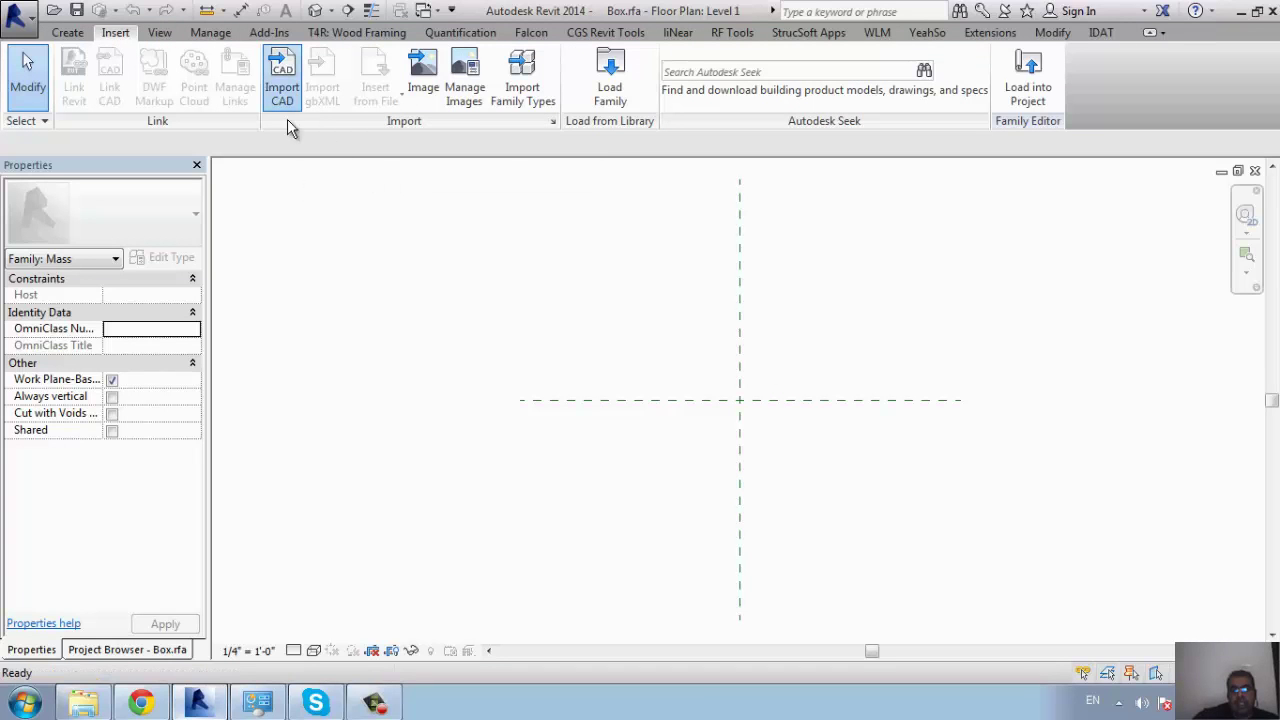
left_click(284, 103)
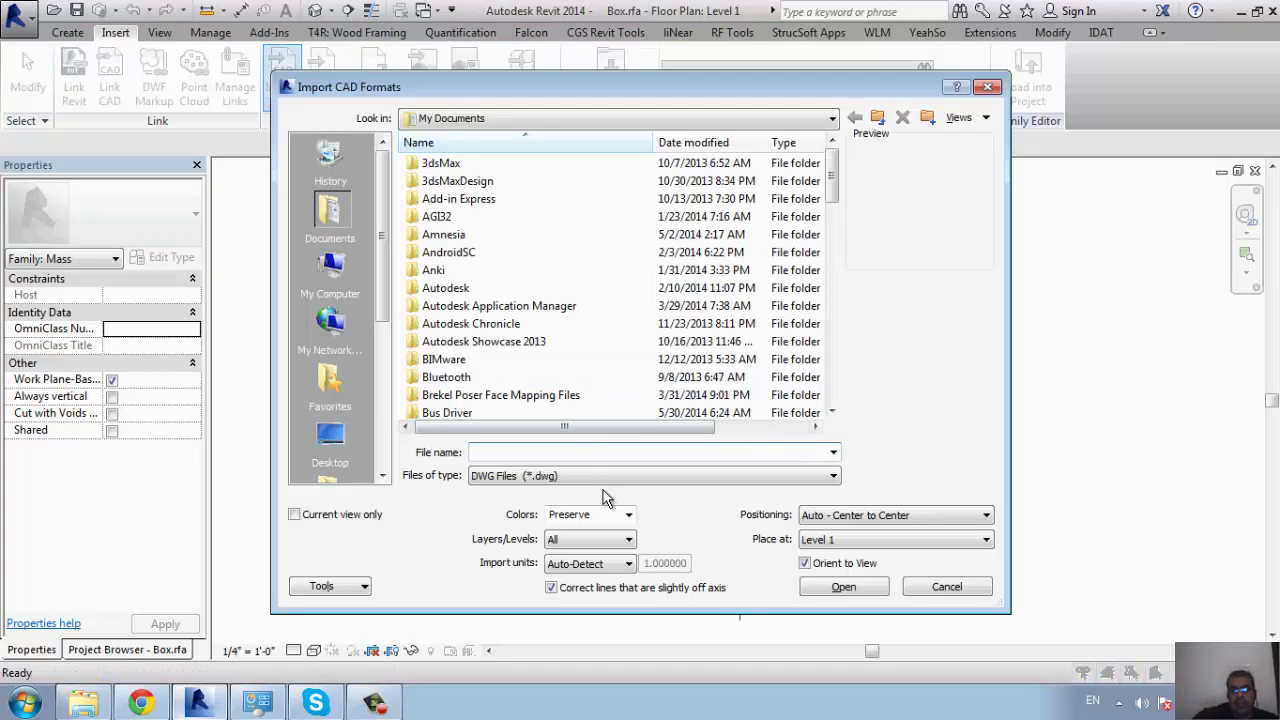
left_click(610, 476)
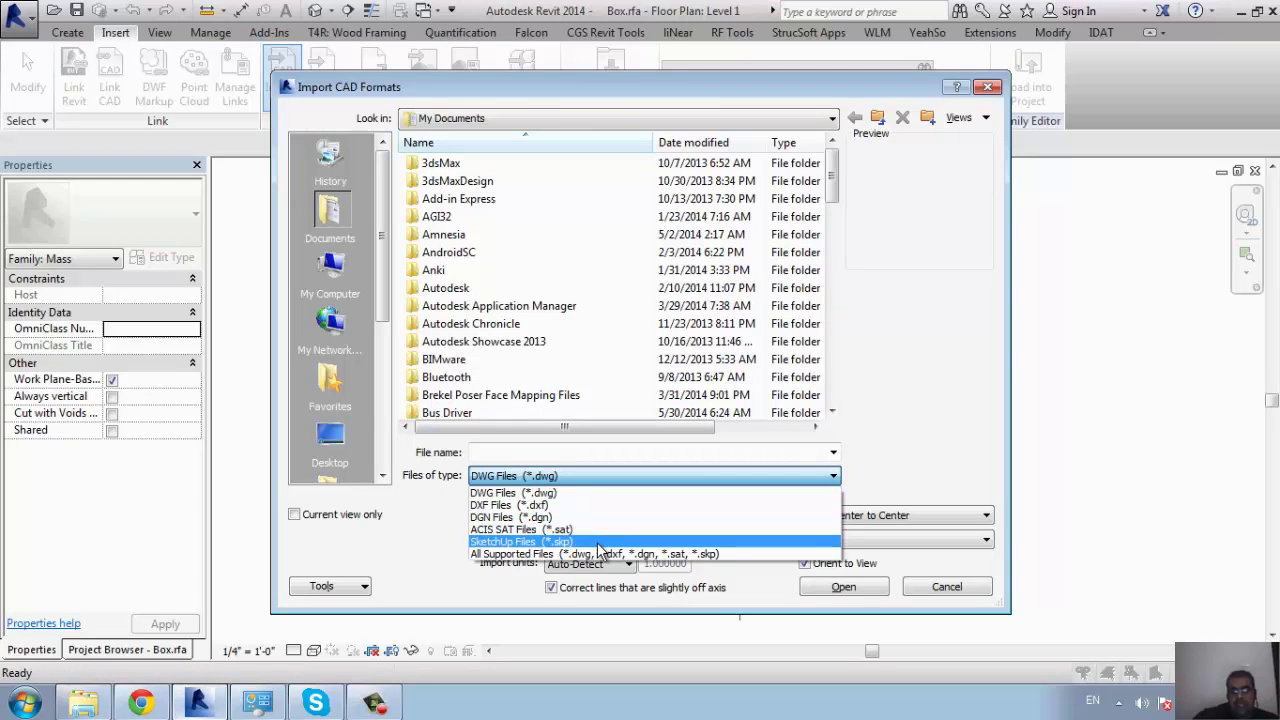
left_click(943, 590)
left_click(960, 590)
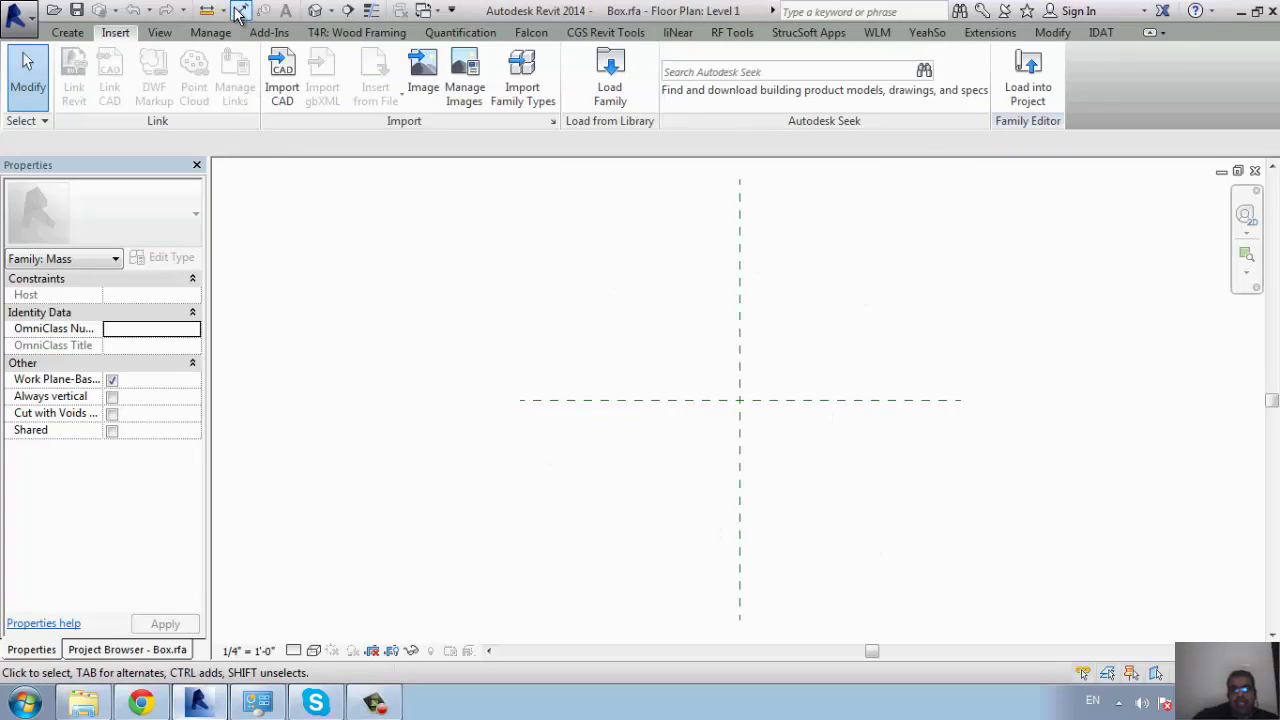
Step: Switch to the Default 3D view and frame the reference lines
left_click(315, 12)
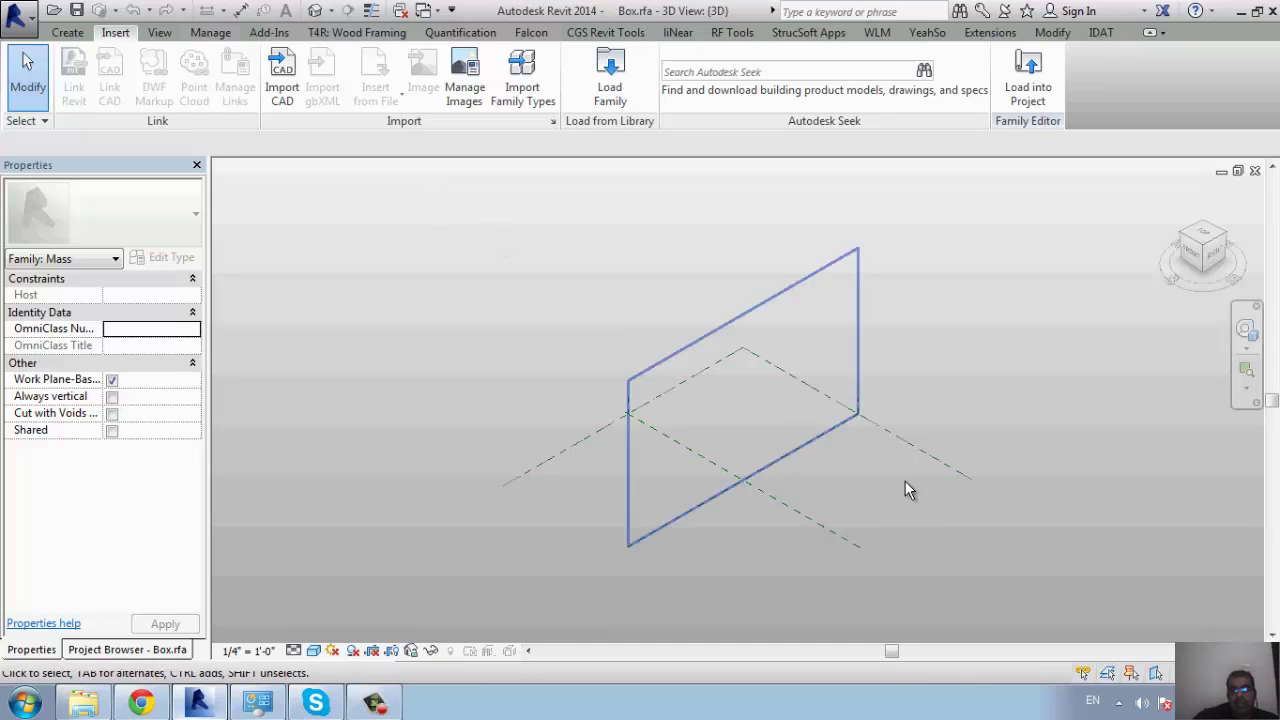
middle_click_drag(940, 580, 714, 508)
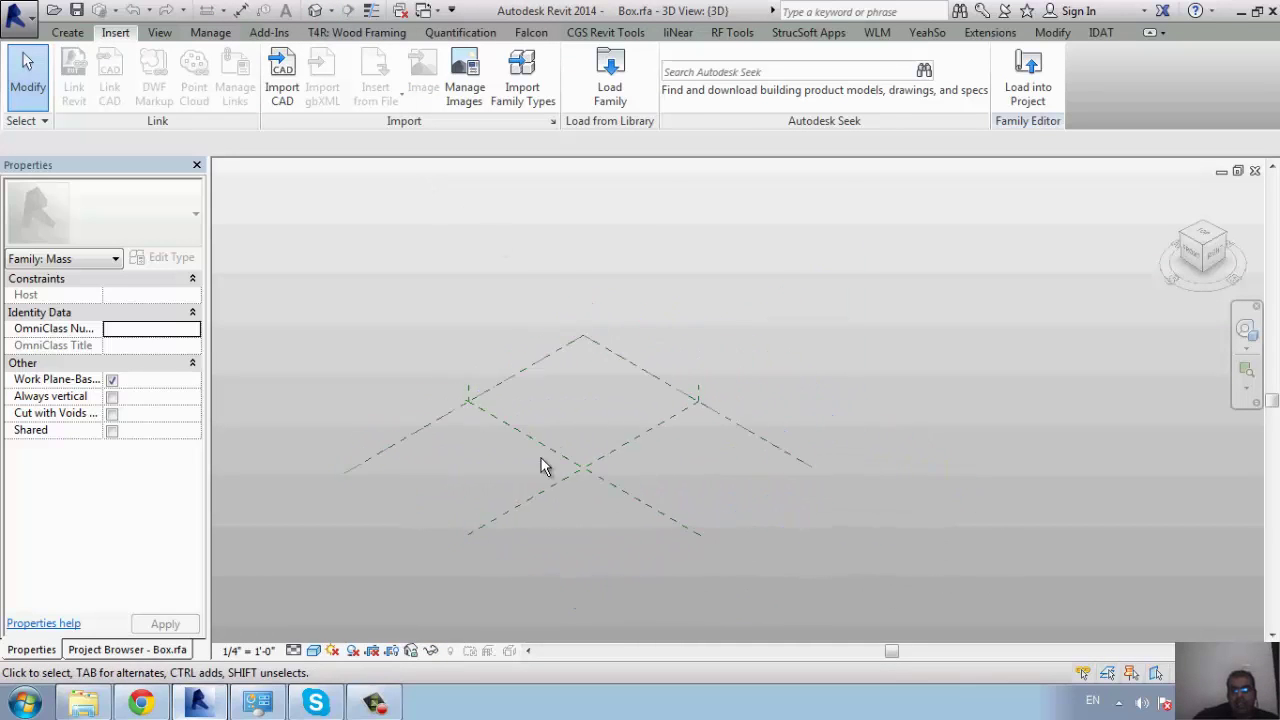
scroll(406, 371, "up", 3)
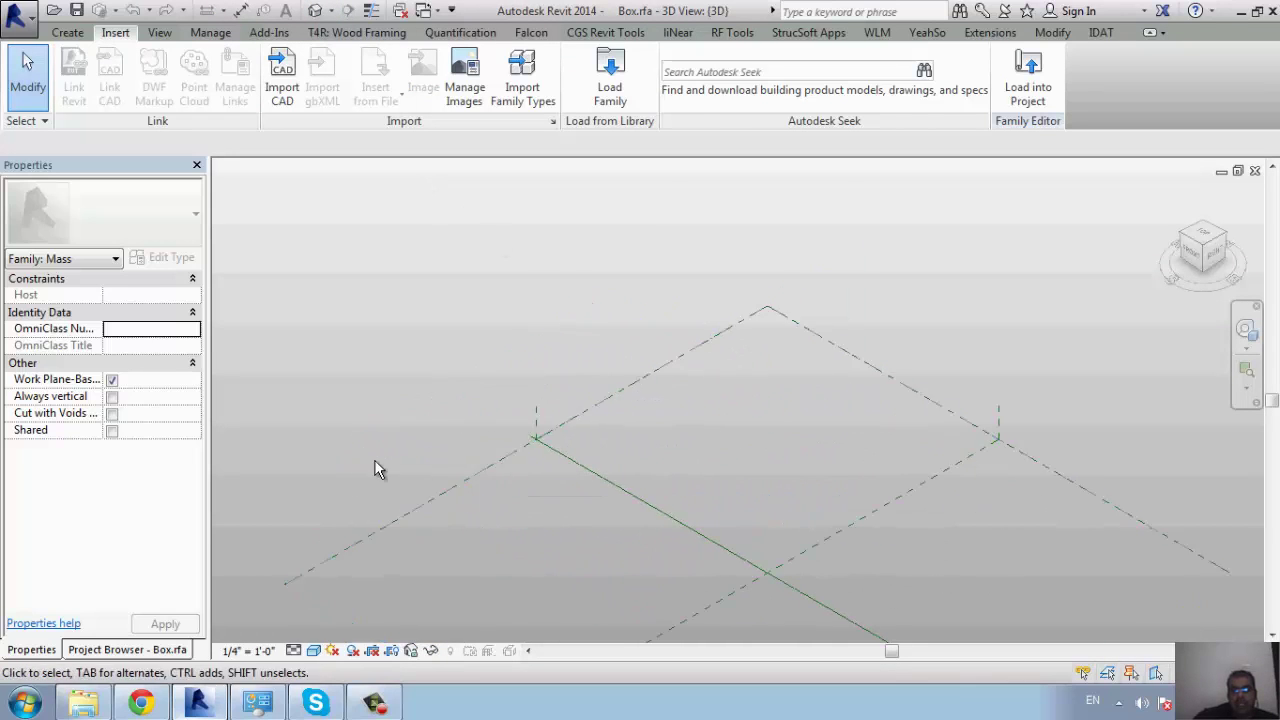
Step: Place Levels 6, 7 and 8 at 28', 48' and 56' above the base
left_click(86, 30)
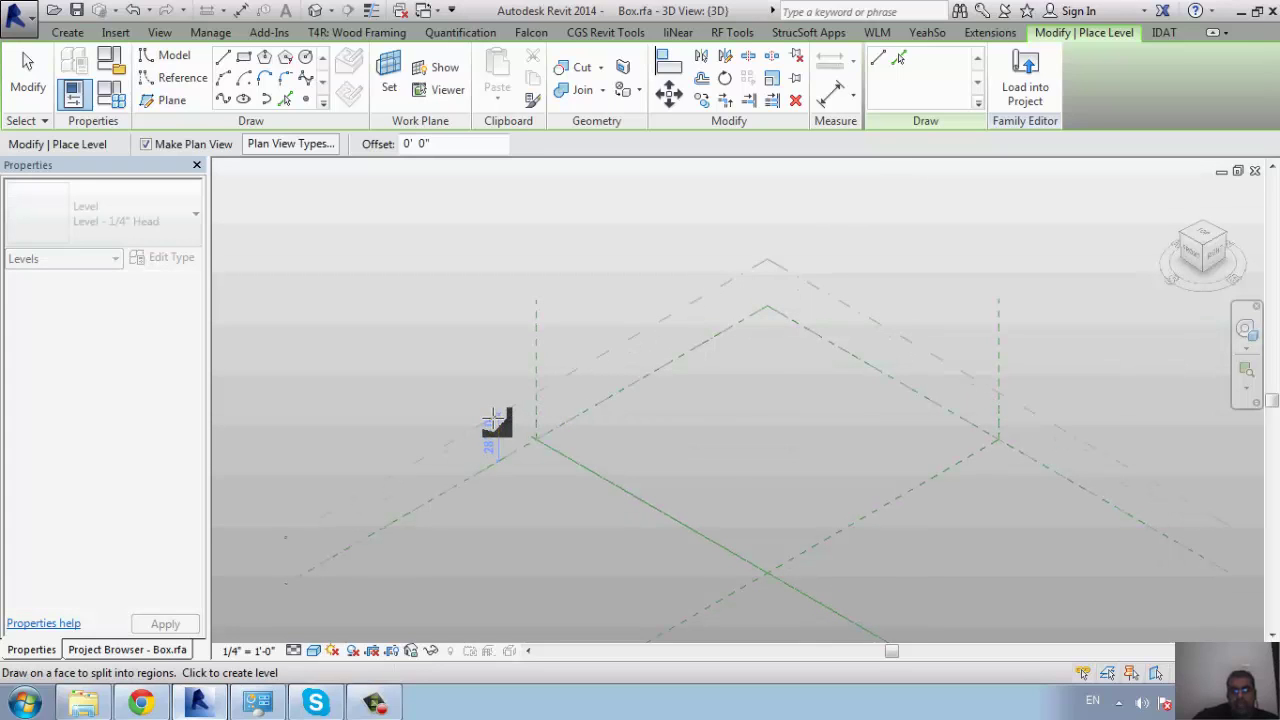
left_click(484, 345)
left_click(474, 290)
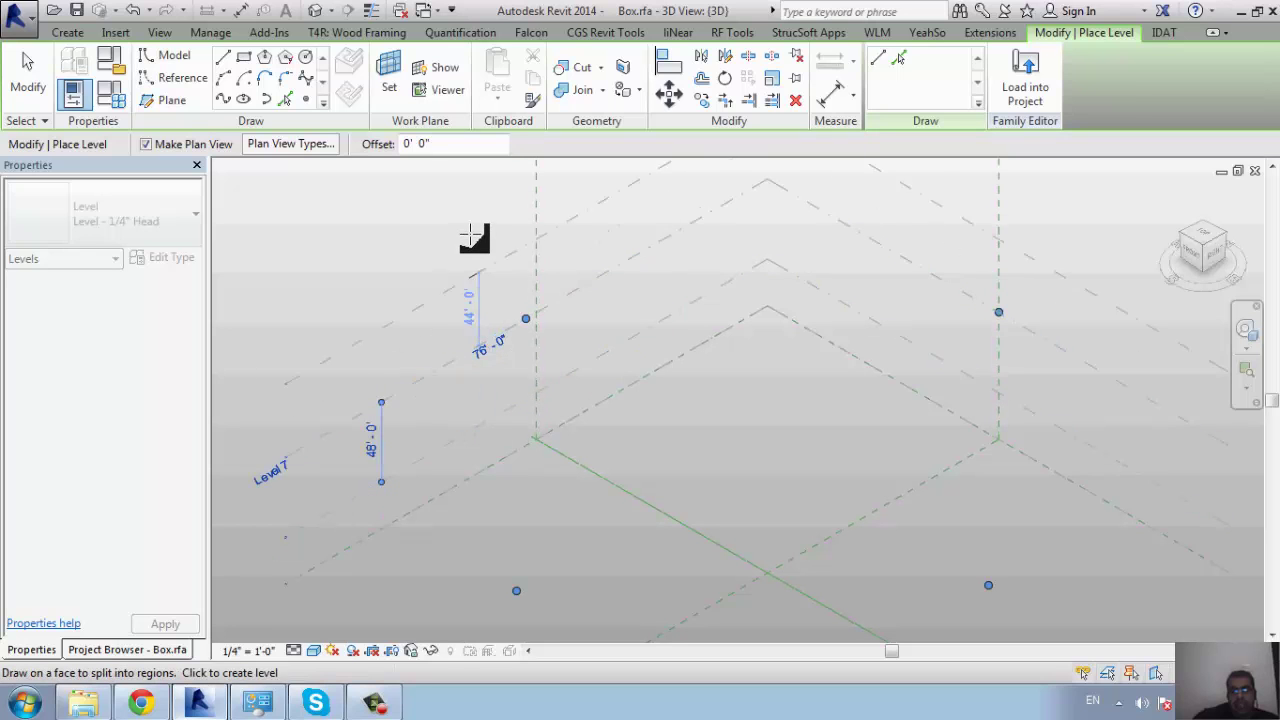
left_click(471, 263)
scroll(770, 385, "down", 3)
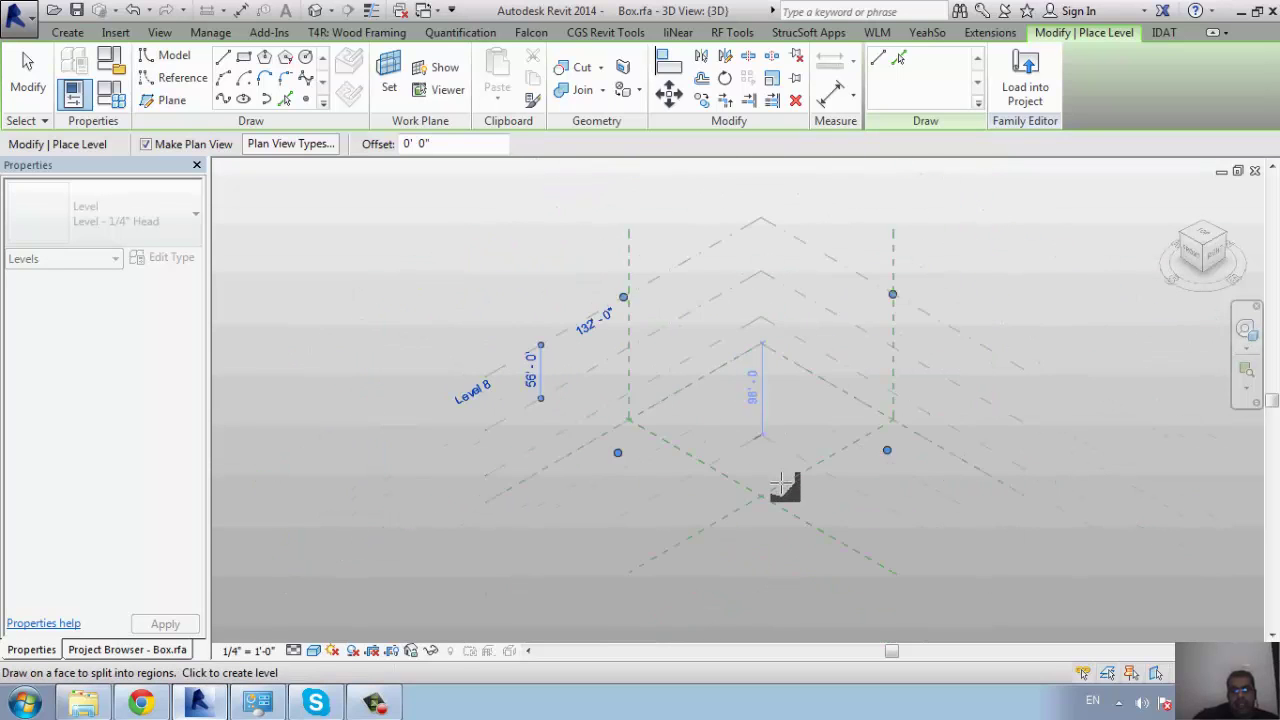
middle_click_drag(777, 494, 763, 431)
scroll(592, 440, "down", 2)
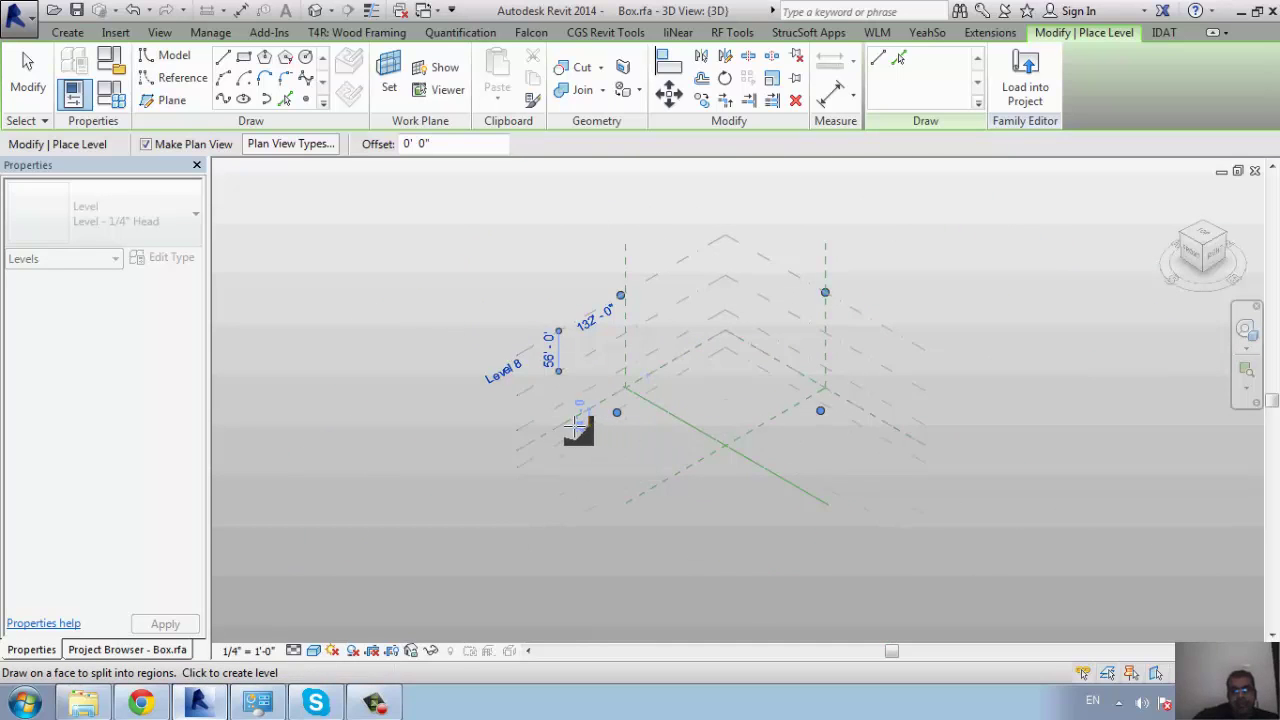
key("Escape")
key("Escape")
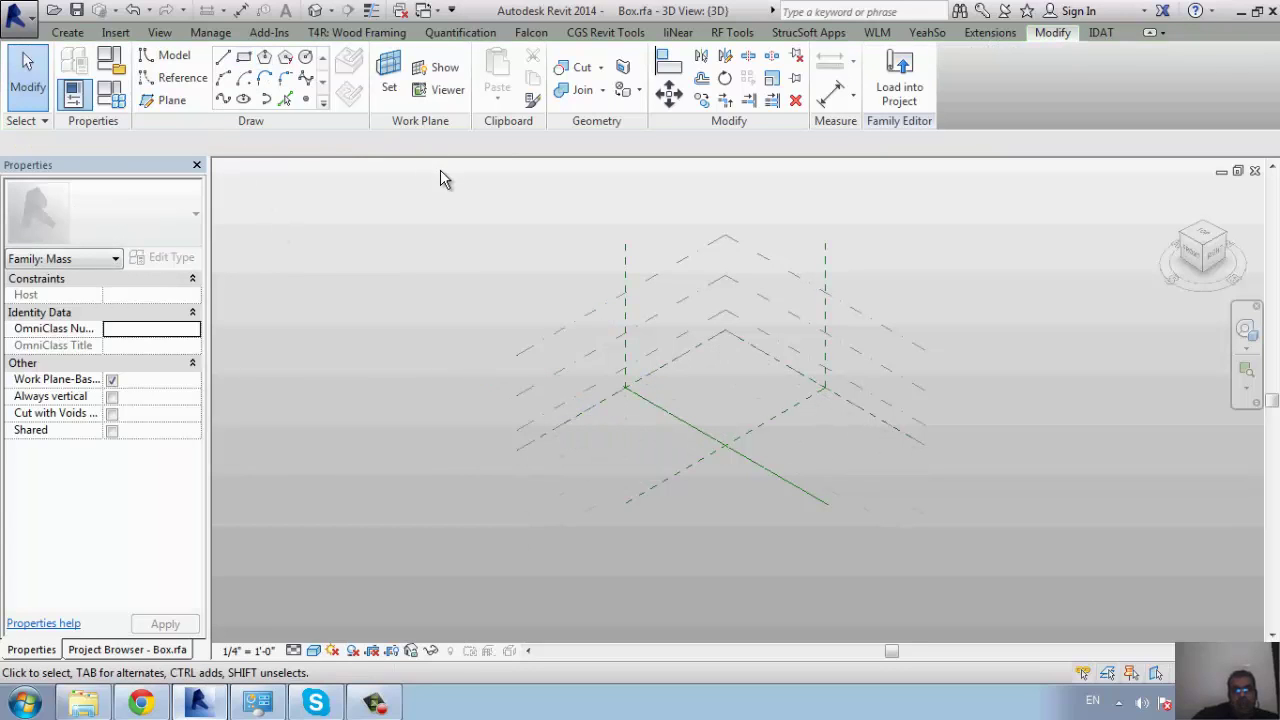
Step: Open the East elevation from the Project Browser and zoom to check the new levels
left_click(136, 652)
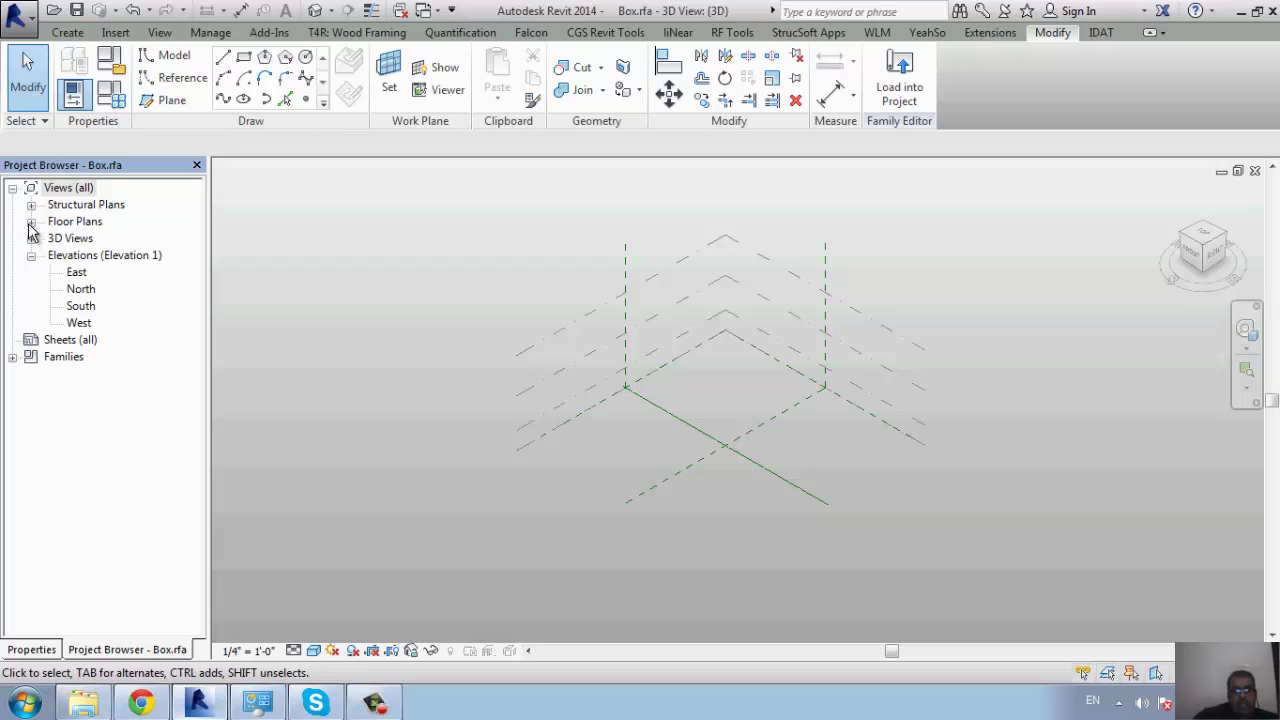
double_click(76, 274)
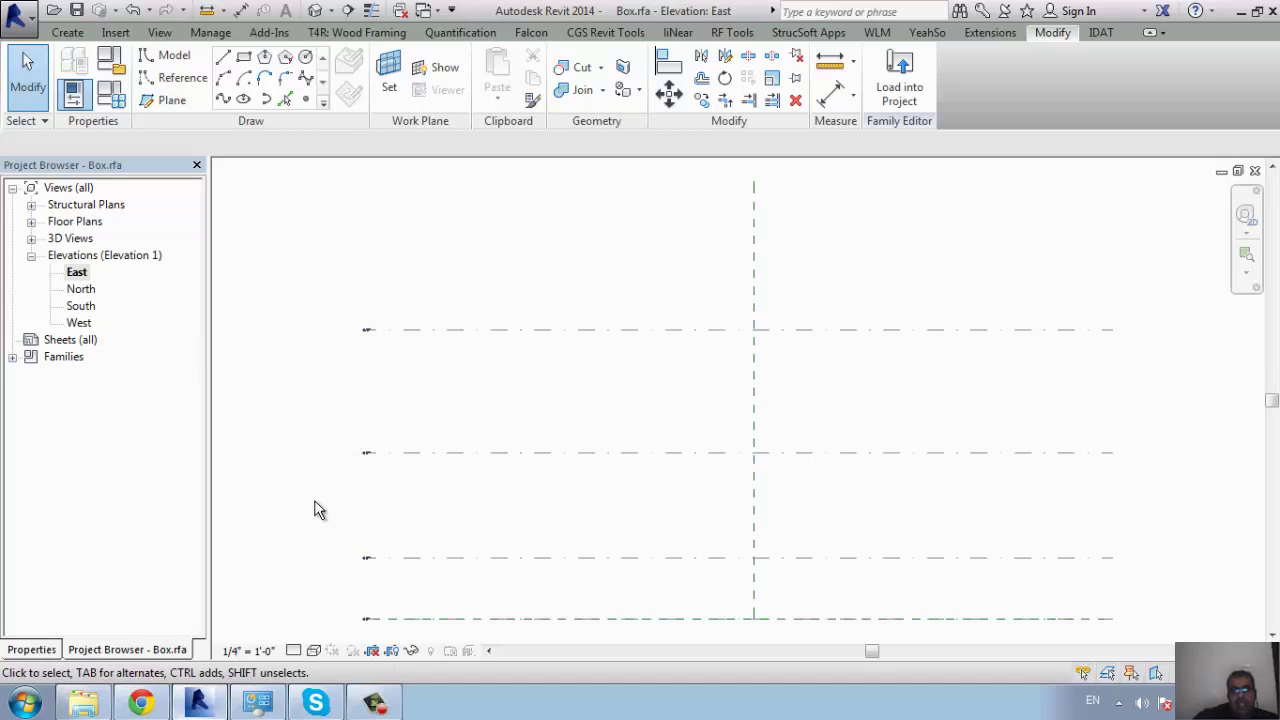
scroll(314, 510, "up", 3)
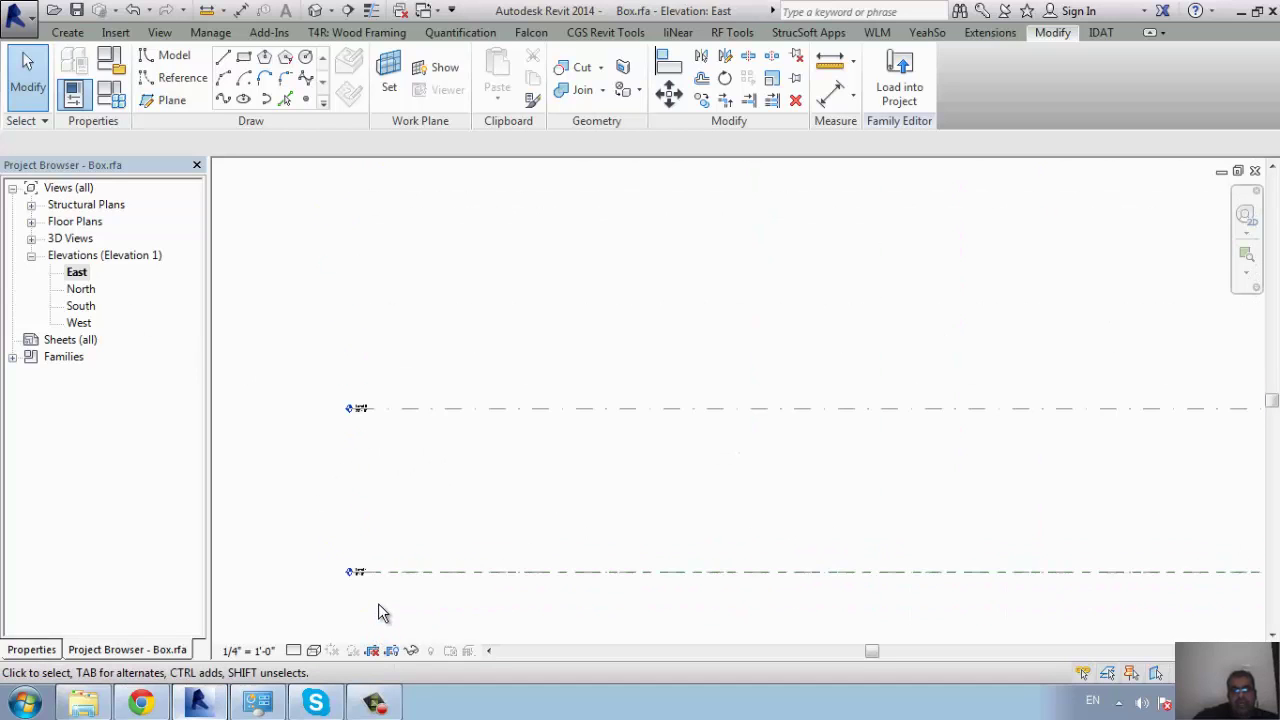
scroll(378, 609, "down", 3)
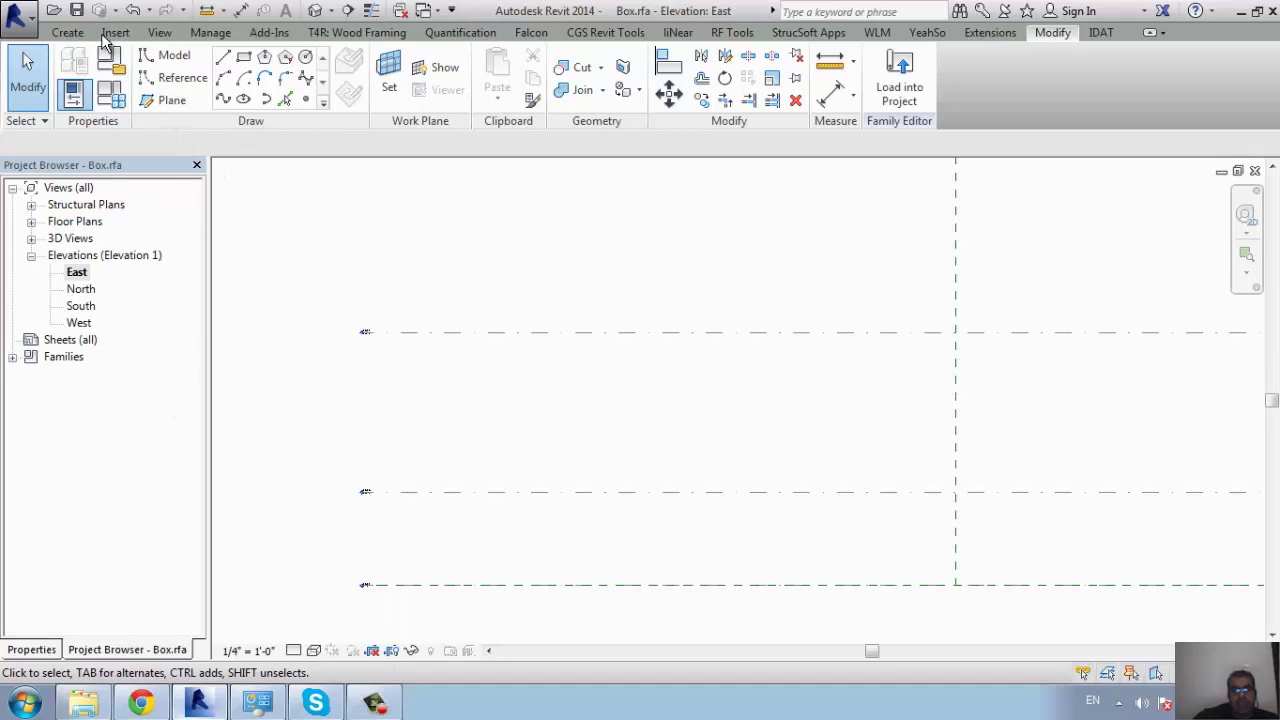
Step: Return to the 3D view with the level stack shifted toward the left
left_click(66, 32)
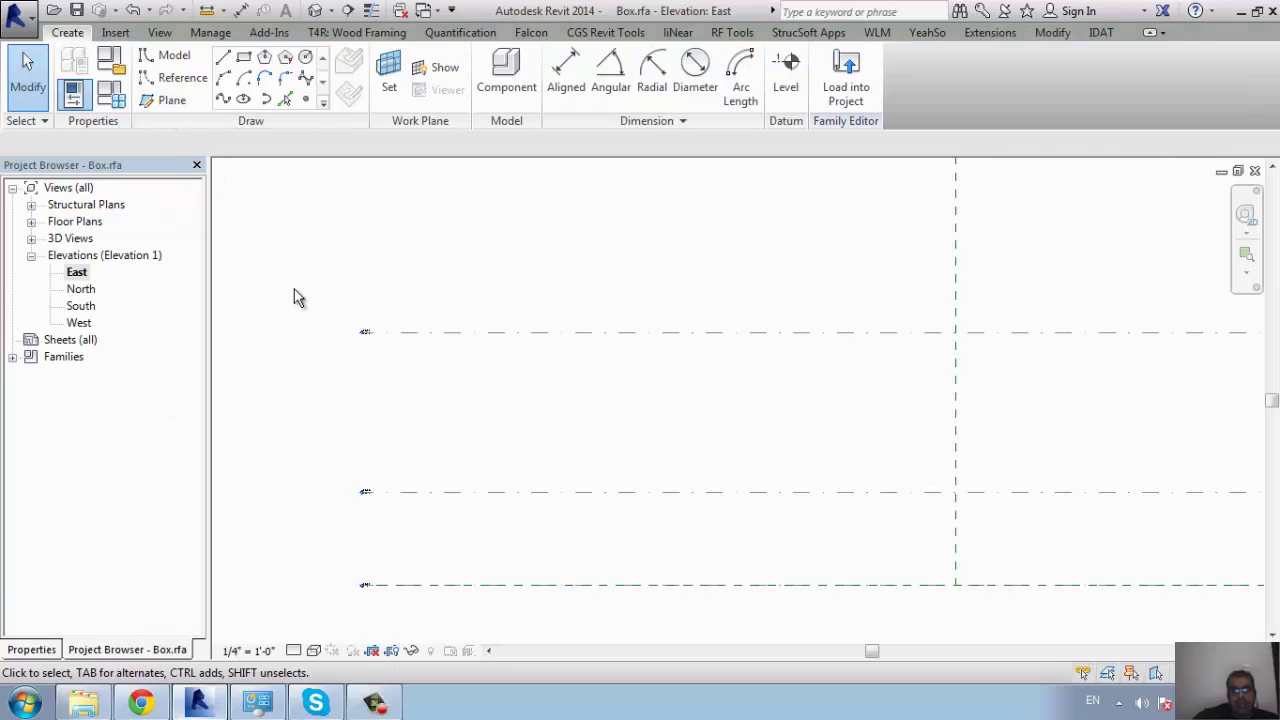
left_click(318, 10)
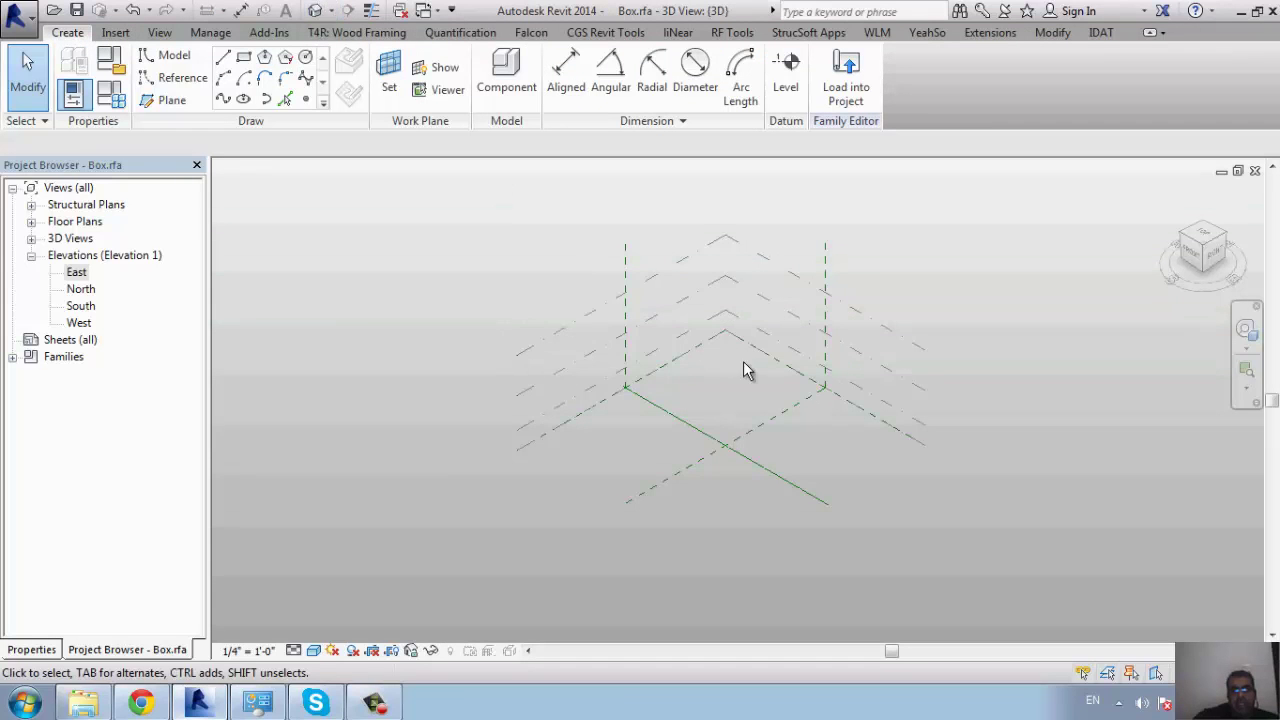
mouse_move(743, 366)
middle_mouse_down()
mouse_move(577, 374)
mouse_move(511, 410)
middle_mouse_up()
scroll(511, 410, "up", 2)
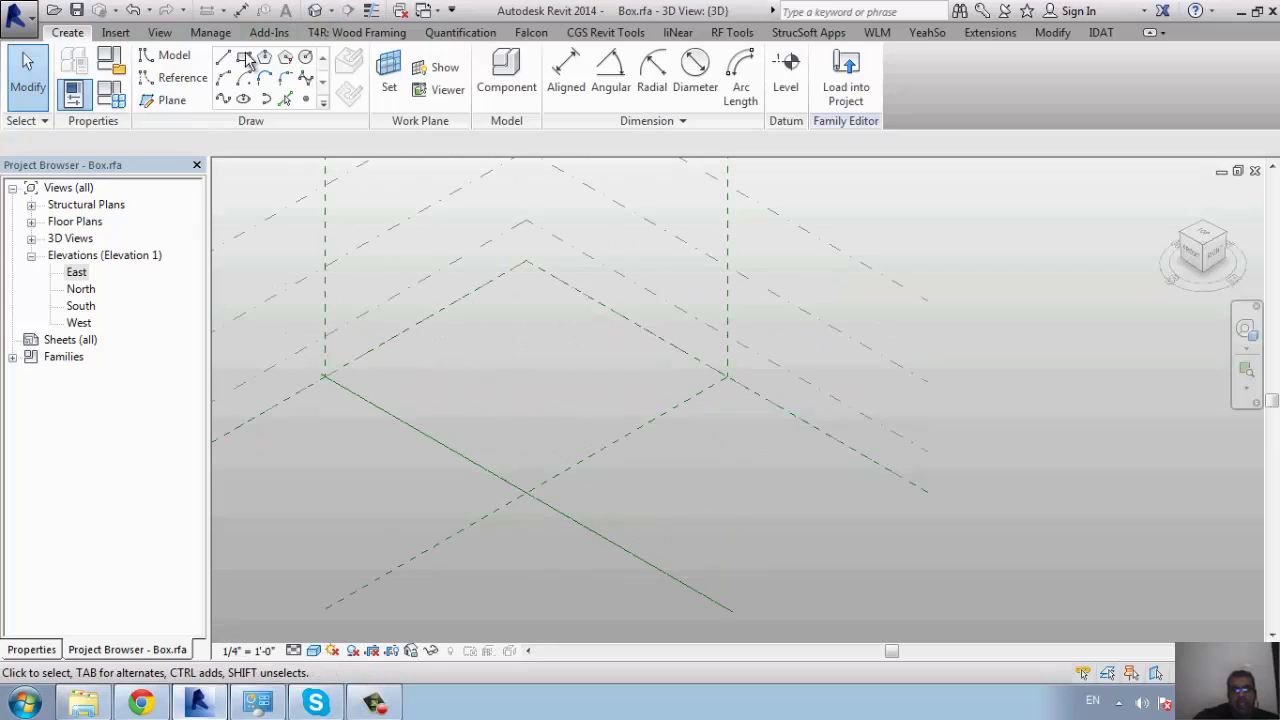
Step: Select Level 6 and start the Rectangle model-line tool, picking its placement plane
left_click(244, 58)
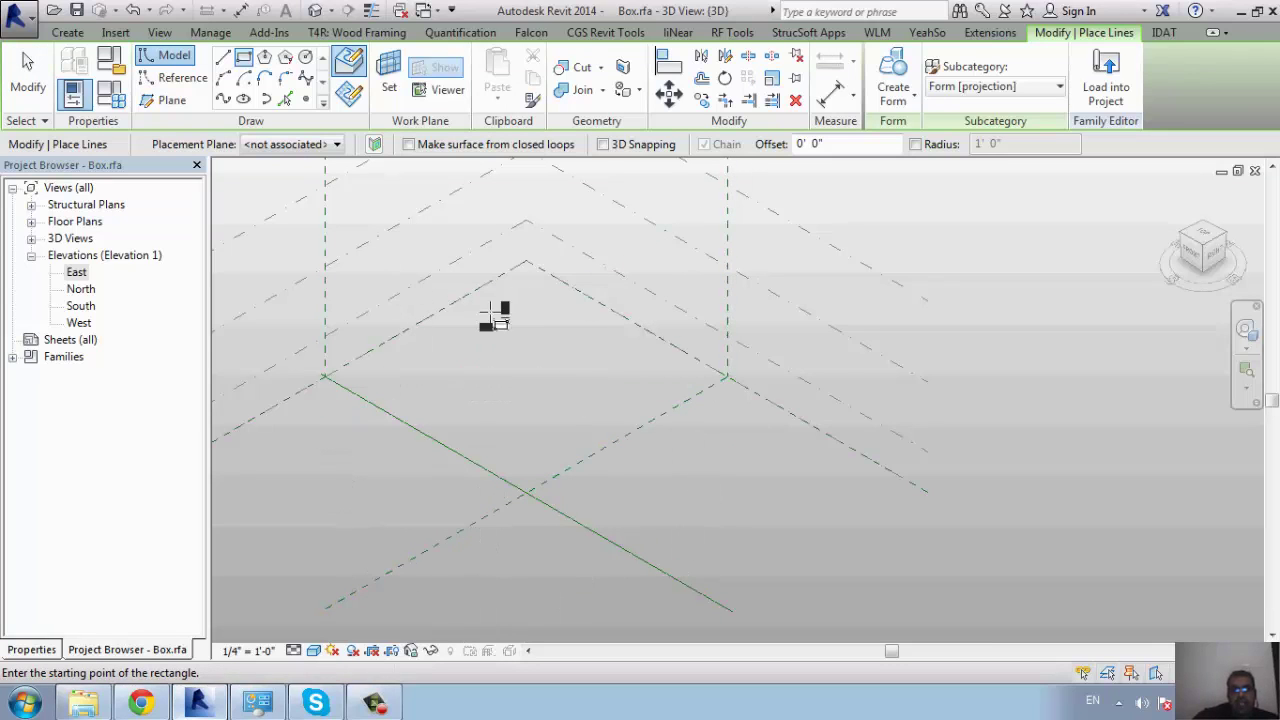
key("Escape")
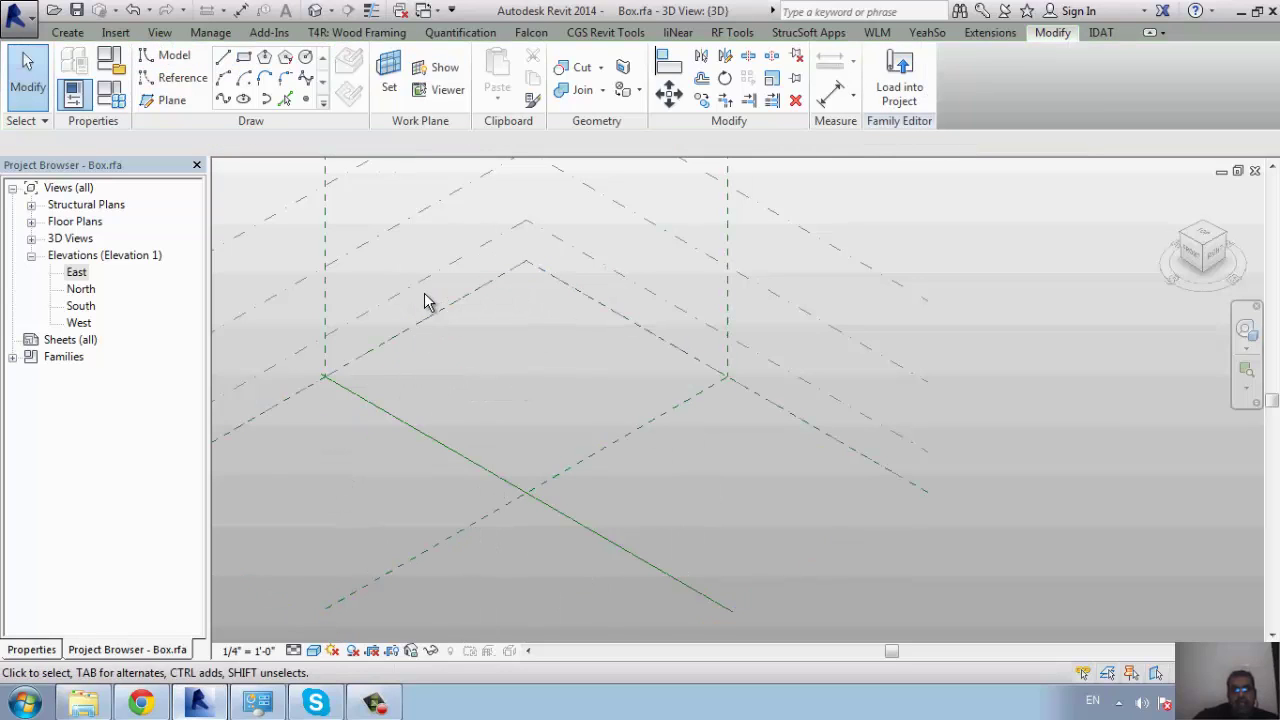
left_click(422, 288)
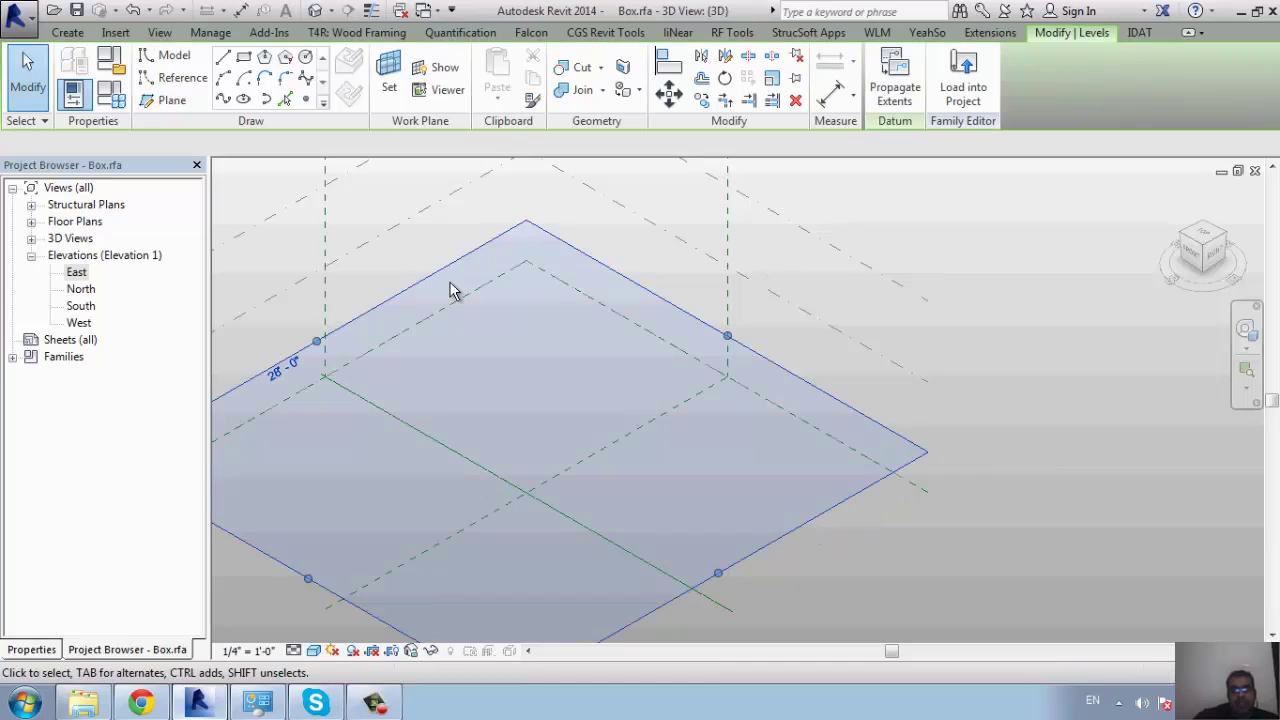
left_click(243, 59)
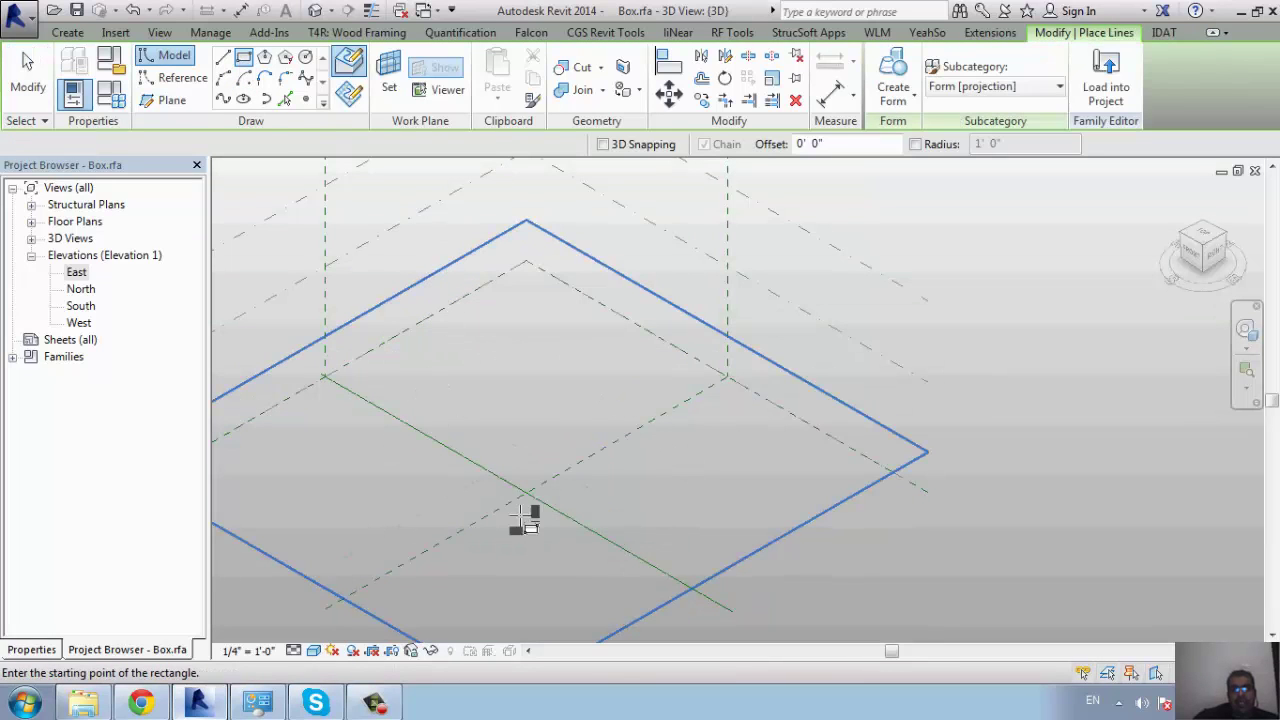
key("Escape")
key("Escape")
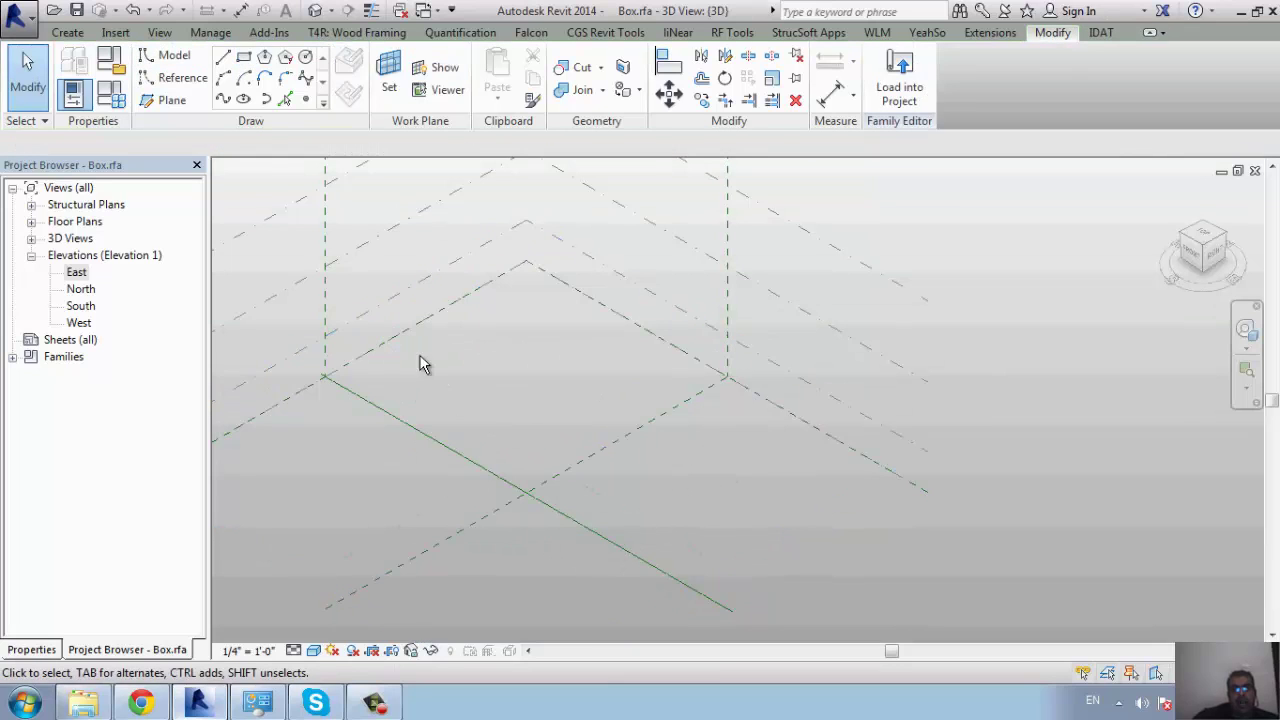
key("Return")
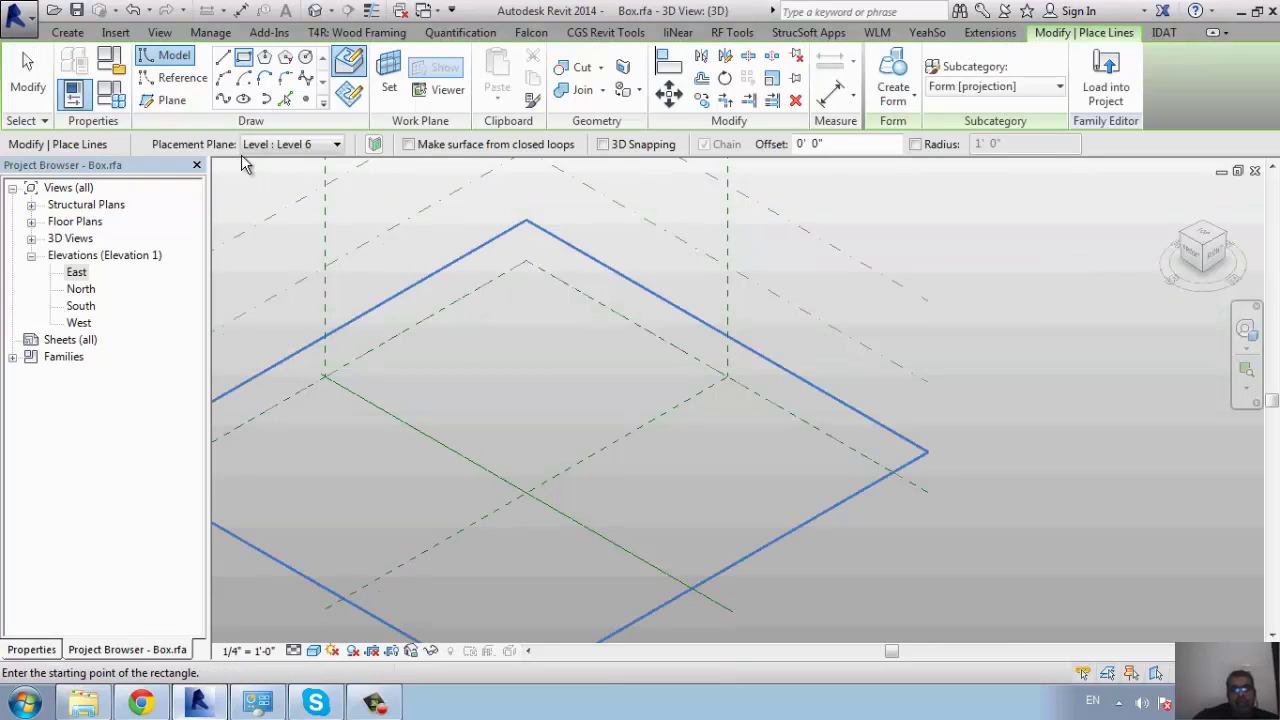
left_click(288, 144)
Step: Draw a rectangle on each of Levels 1, 6 and 7 using matching placement planes
left_click(277, 164)
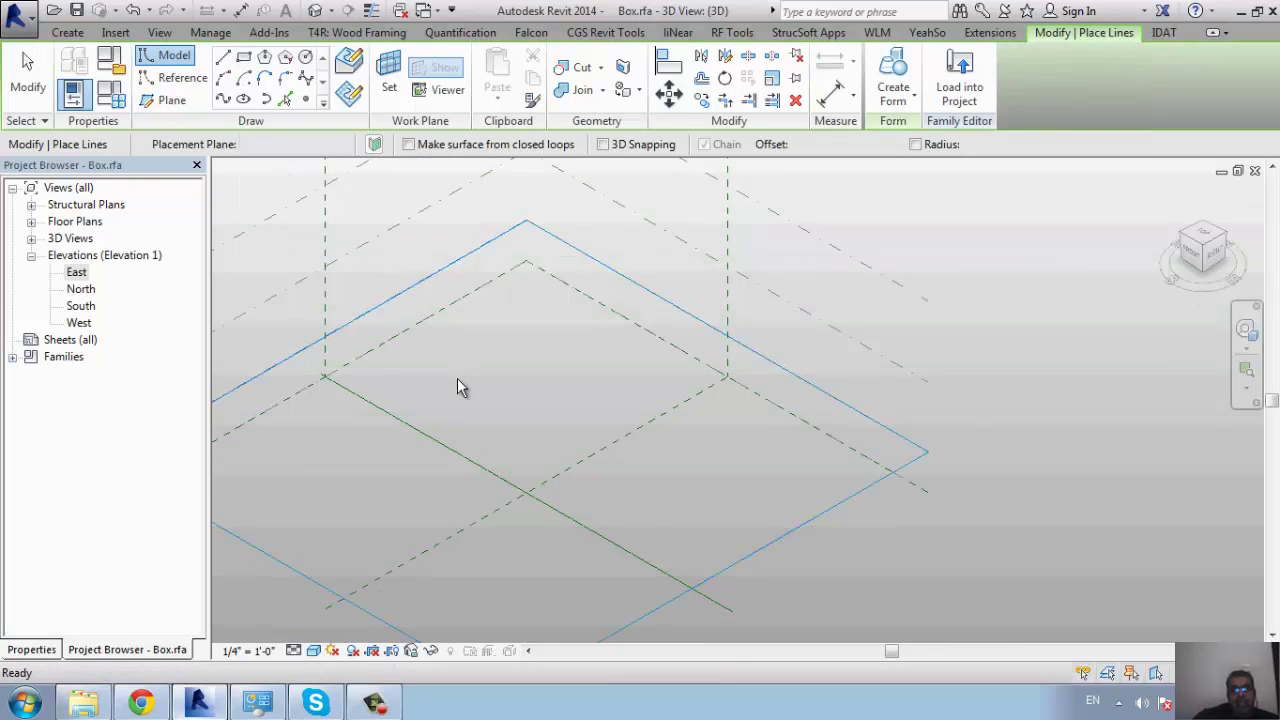
left_click(325, 463)
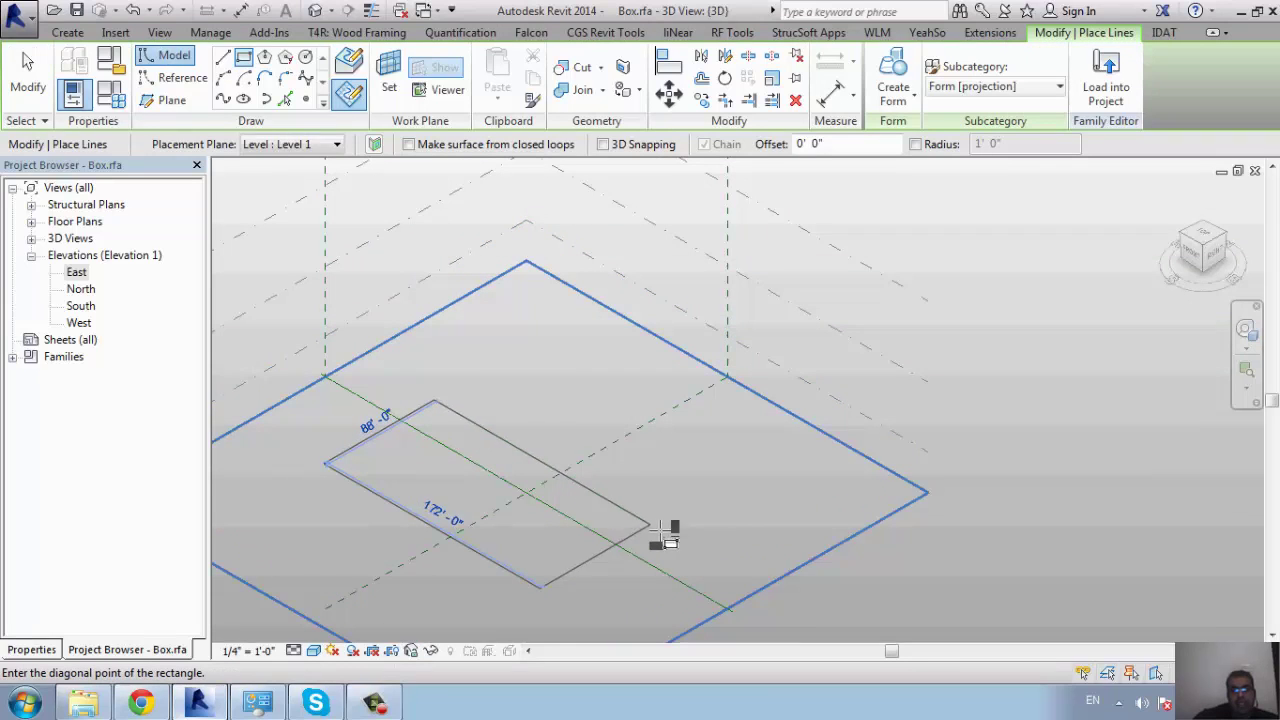
left_click(755, 497)
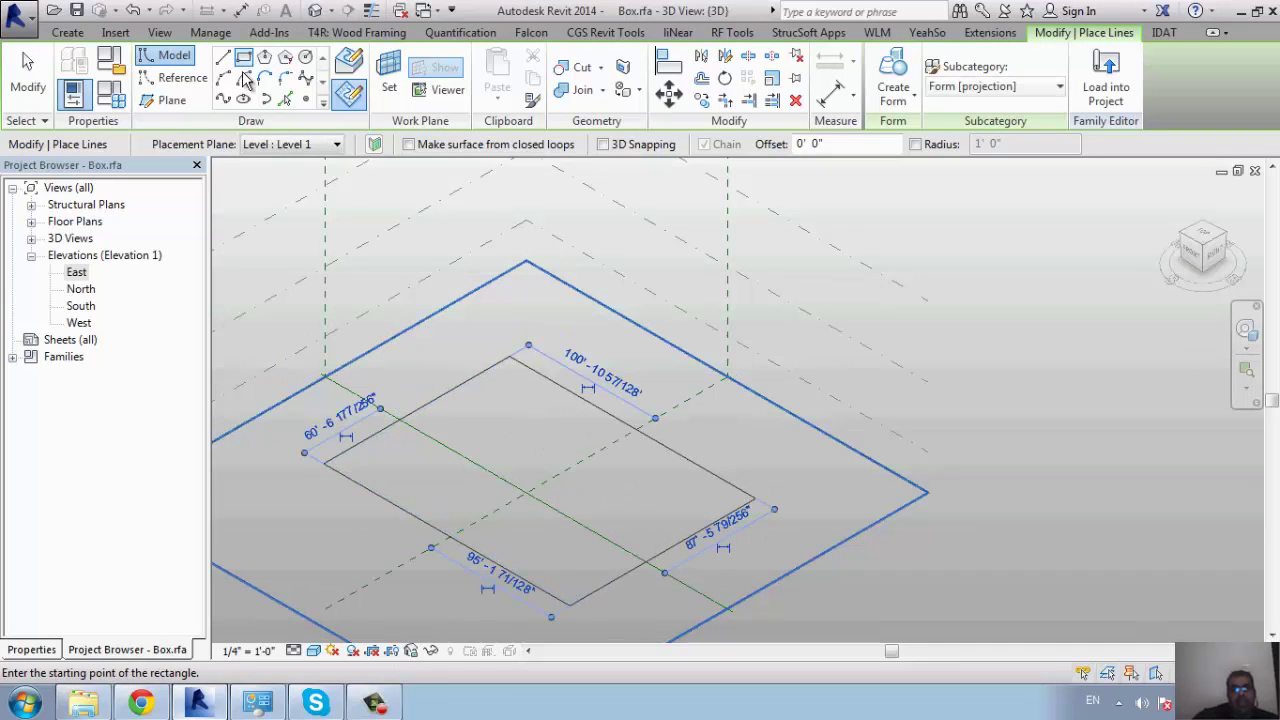
left_click(283, 152)
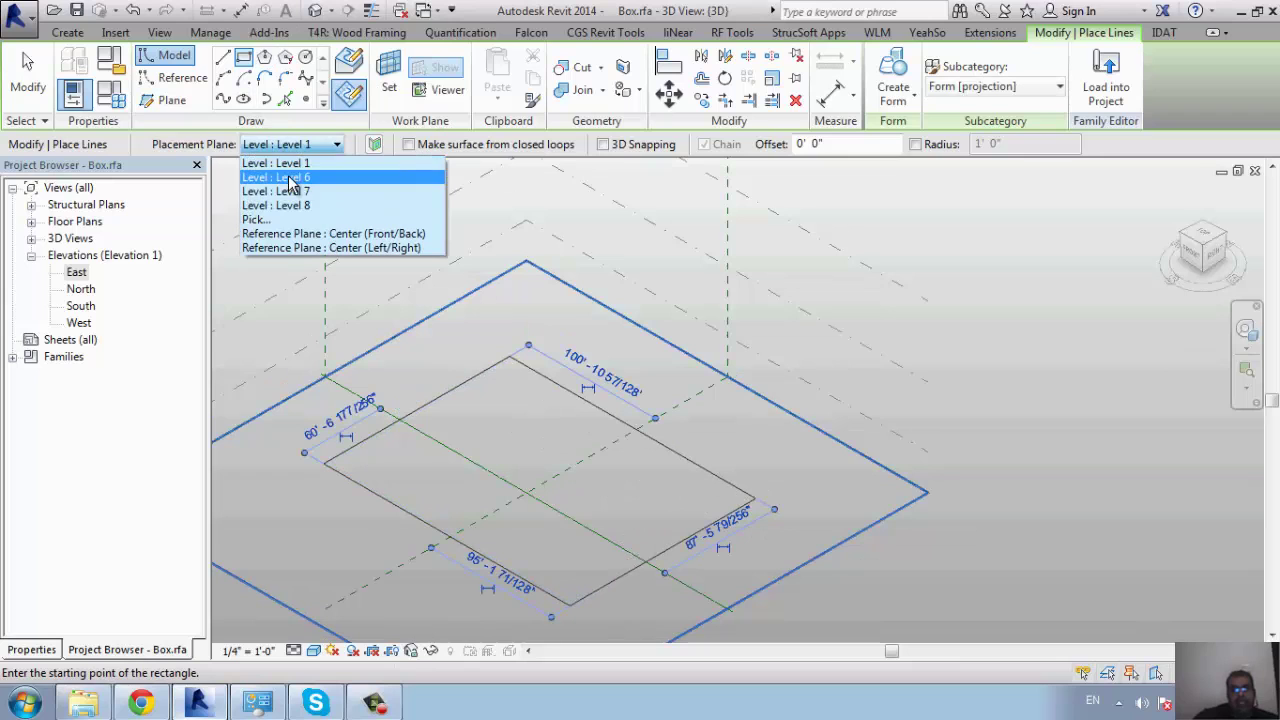
key("Escape")
key("Escape")
key("Return")
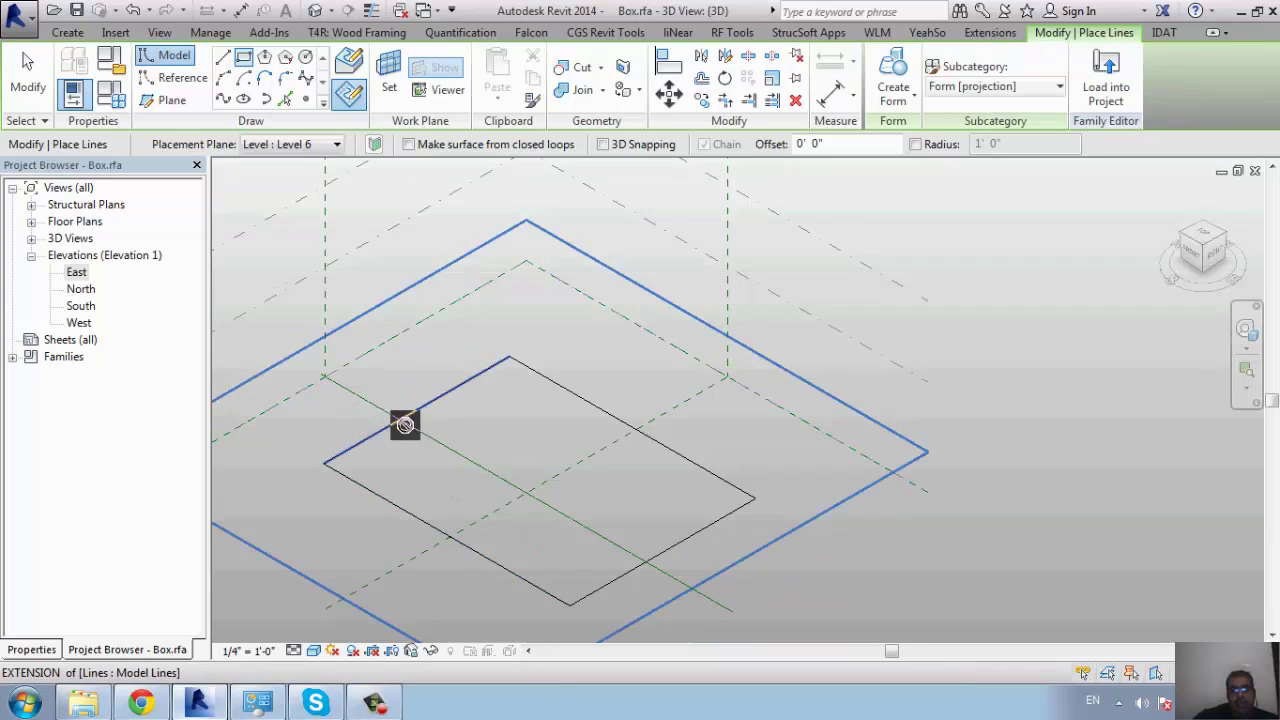
left_click(320, 425)
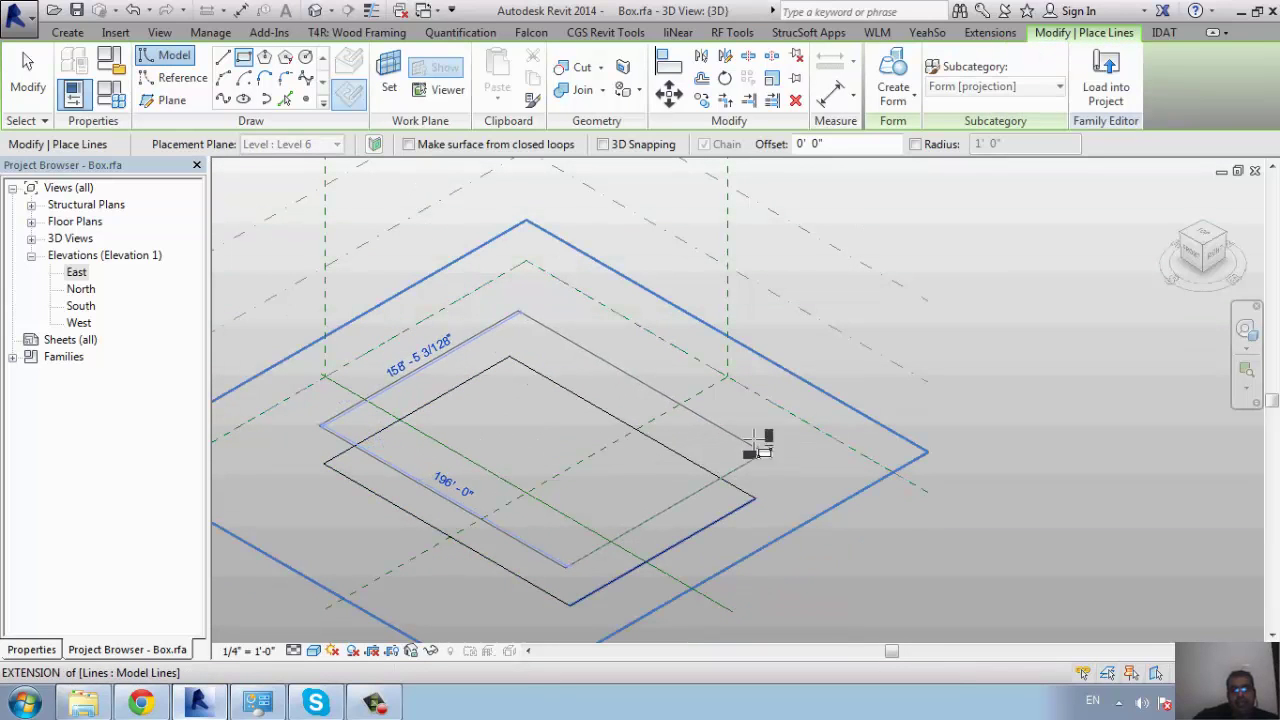
left_click(760, 445)
left_click(258, 147)
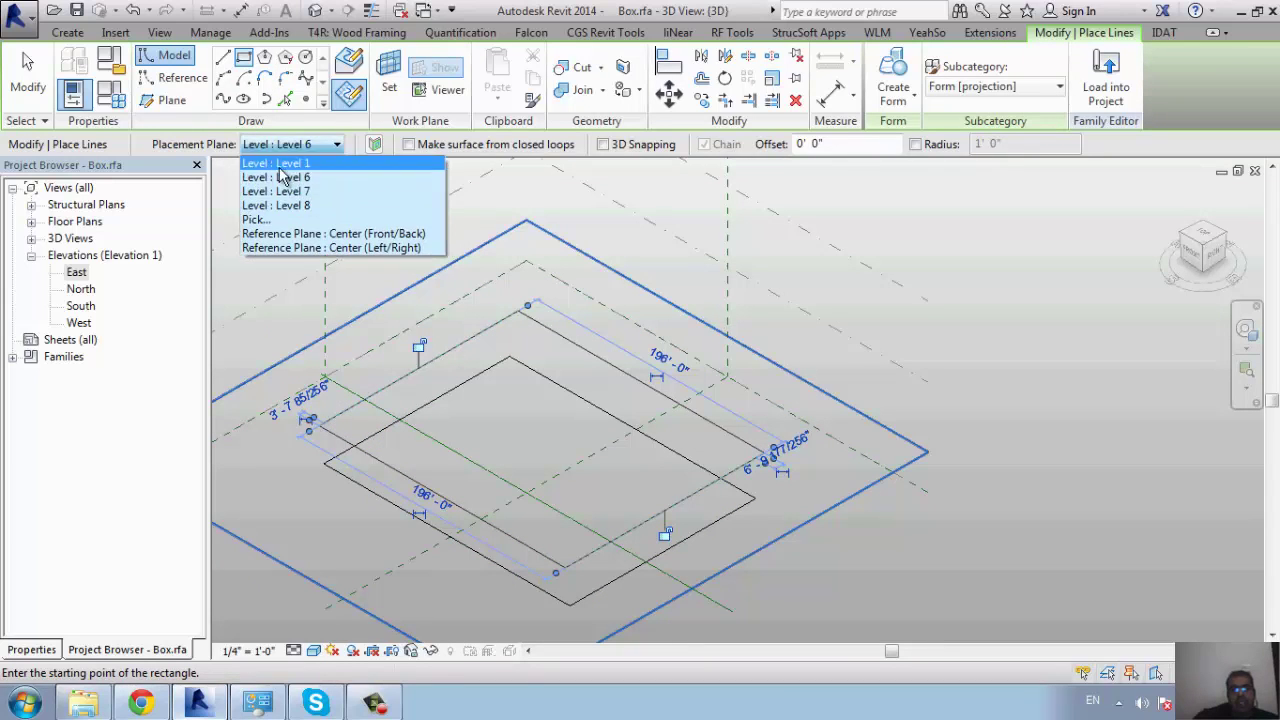
left_click(270, 190)
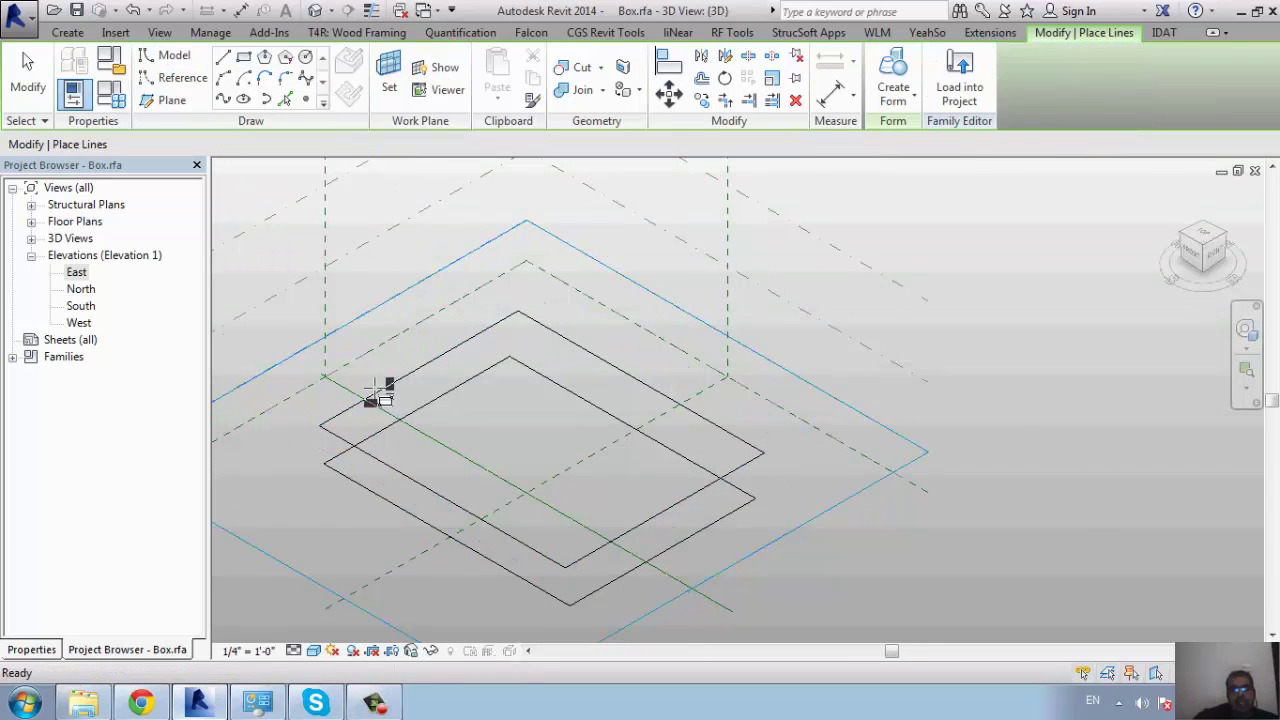
left_click(325, 390)
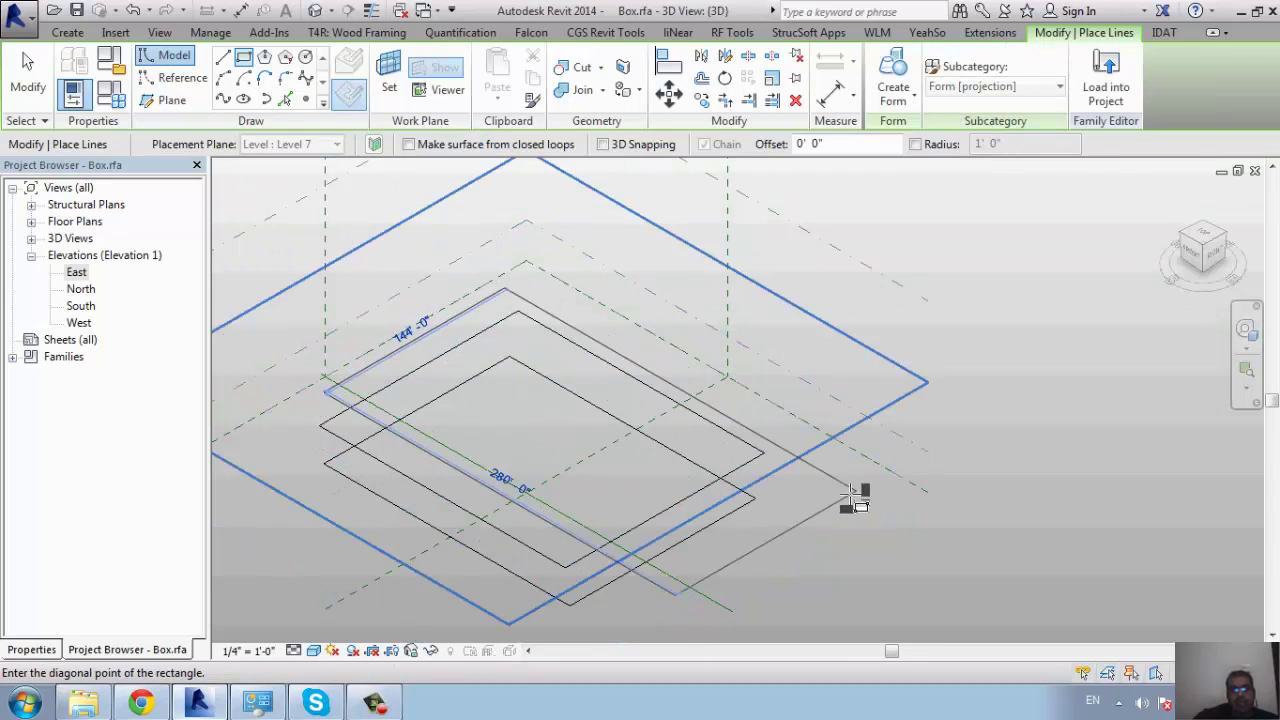
left_click(765, 415)
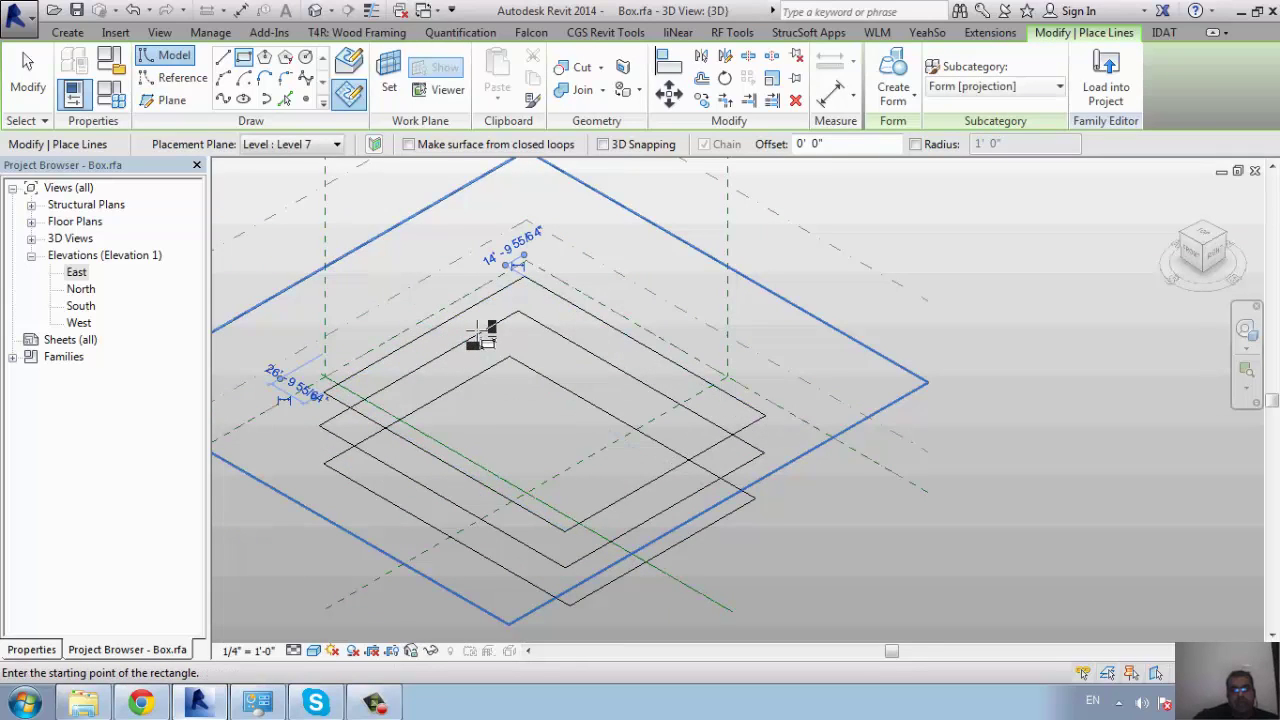
Step: Window-select all three stacked rectangles
key("Escape")
key("Escape")
scroll(489, 314, "down", 2)
mouse_move(331, 573)
left_mouse_down()
mouse_move(670, 300)
mouse_move(678, 272)
left_mouse_up()
left_click_drag(659, 441, 670, 480)
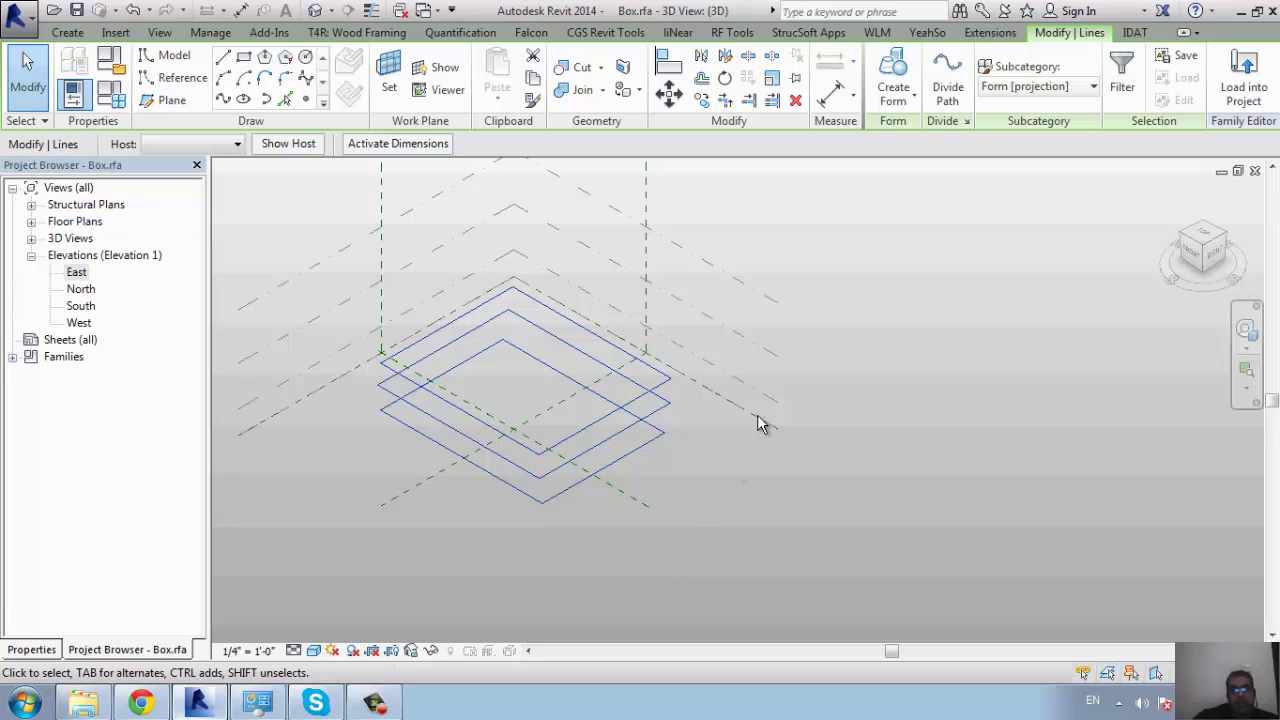
Step: Create a Solid Form lofting the three selected rectangles, then orbit to view it
left_click(907, 104)
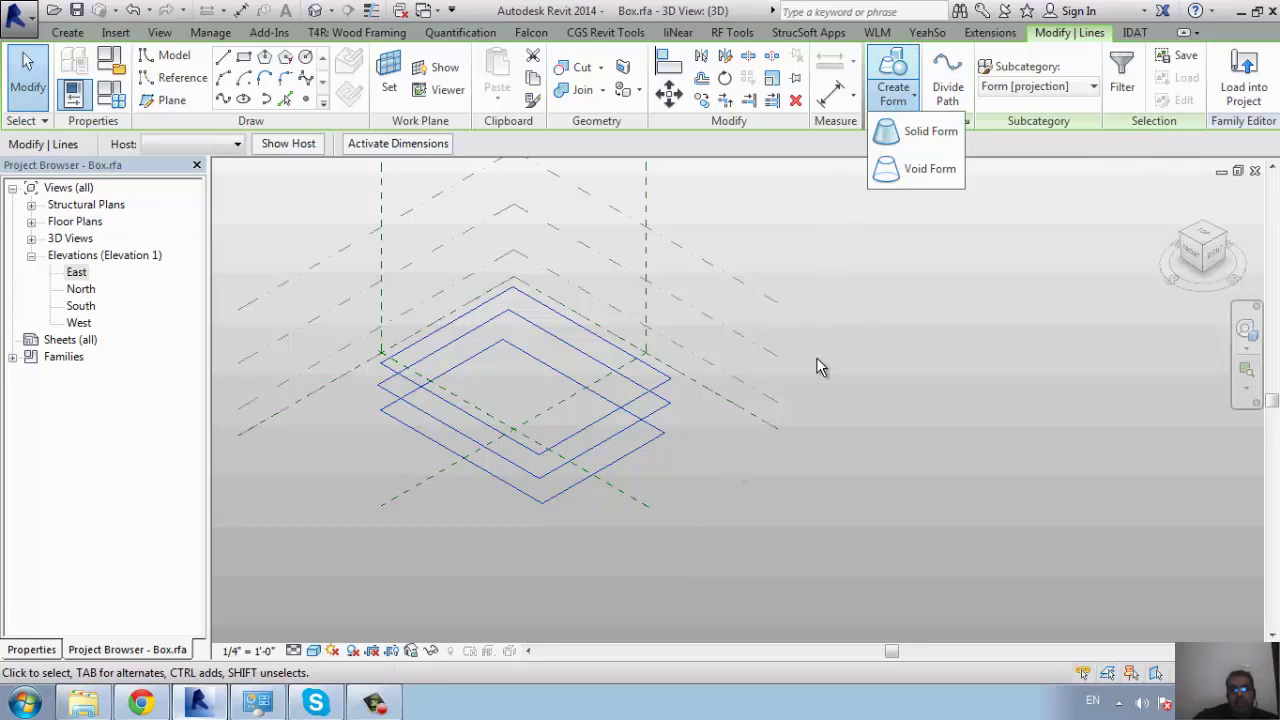
left_click(932, 132)
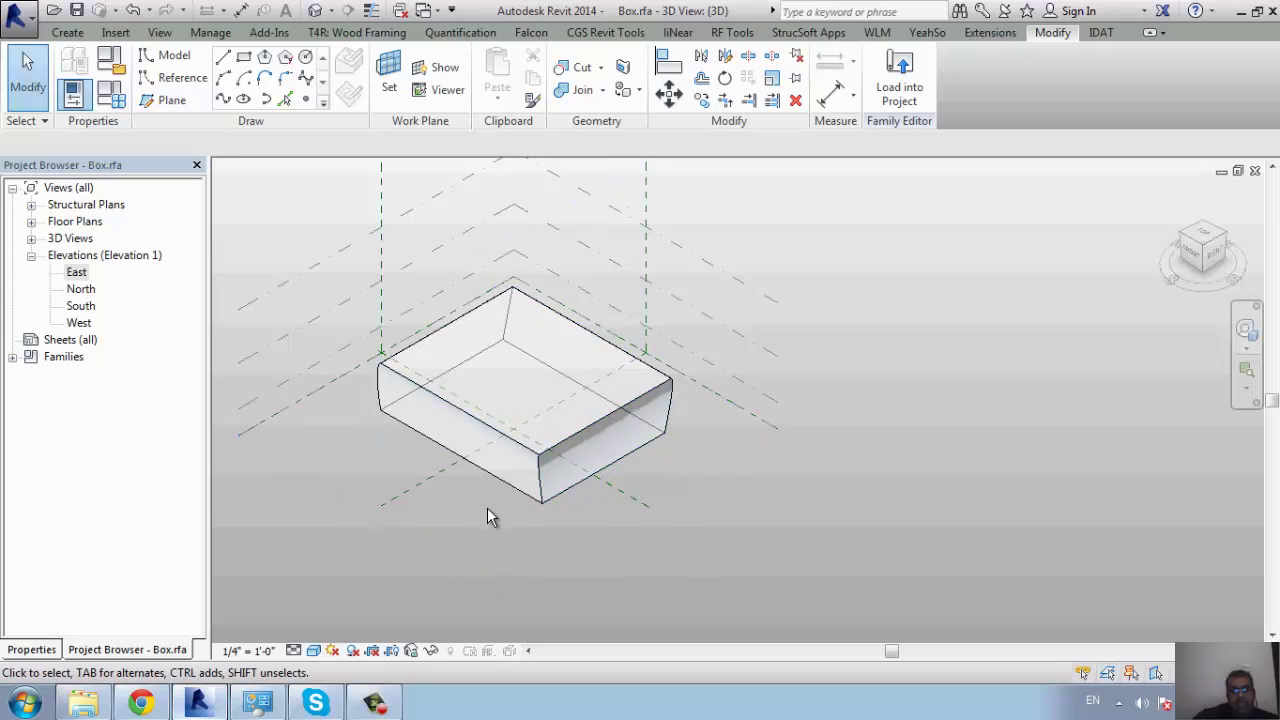
mouse_move(487, 517)
middle_mouse_down("shift")
mouse_move(543, 486)
mouse_move(640, 326)
mouse_move(487, 421)
mouse_move(623, 380)
mouse_move(594, 451)
middle_mouse_up("shift")
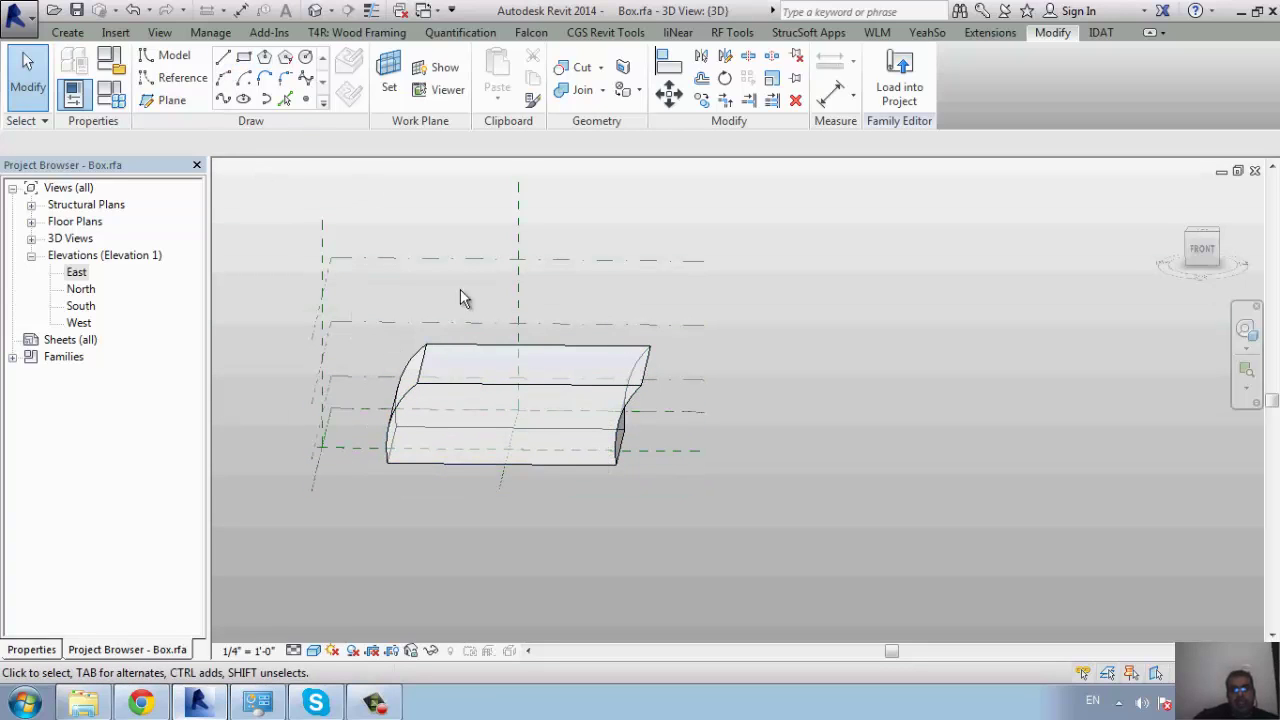
Step: Zoom in on the box form and drag one of its lower edges outward
scroll(557, 480, "up", 2)
scroll(400, 500, "down", 2)
scroll(602, 458, "up", 4)
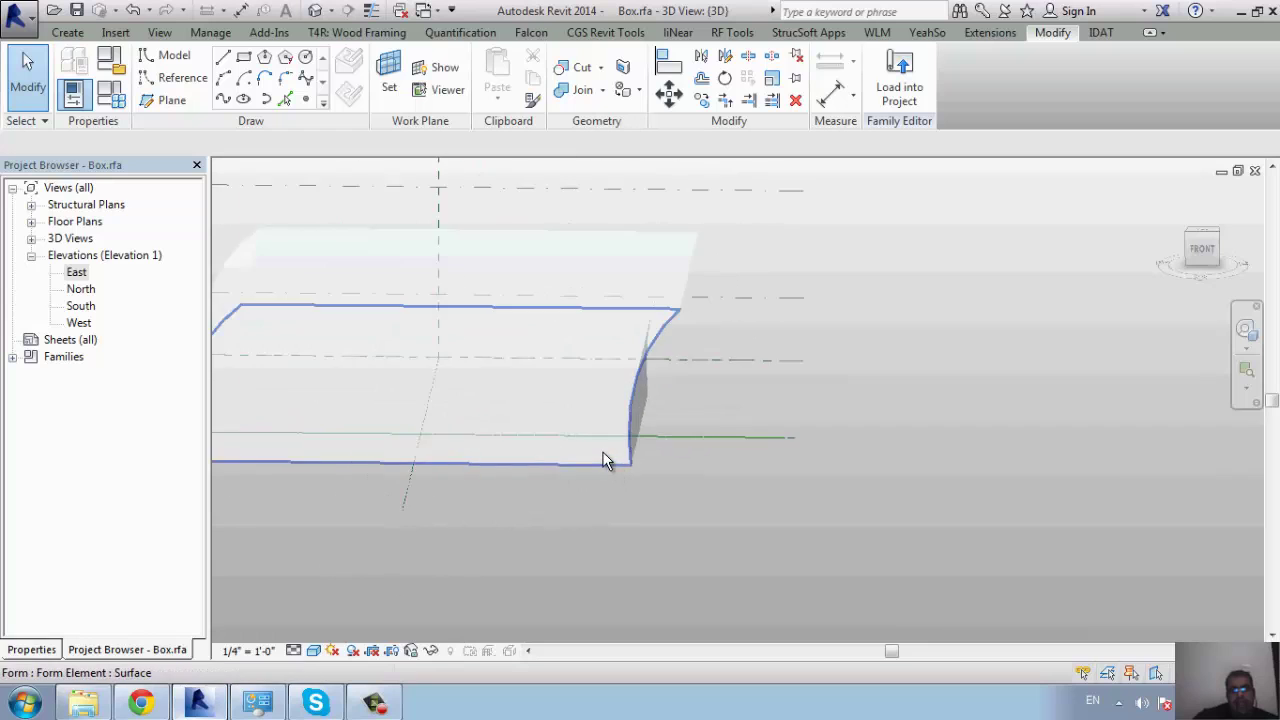
scroll(602, 458, "down", 1)
scroll(700, 420, "down", 3)
scroll(621, 410, "down", 2)
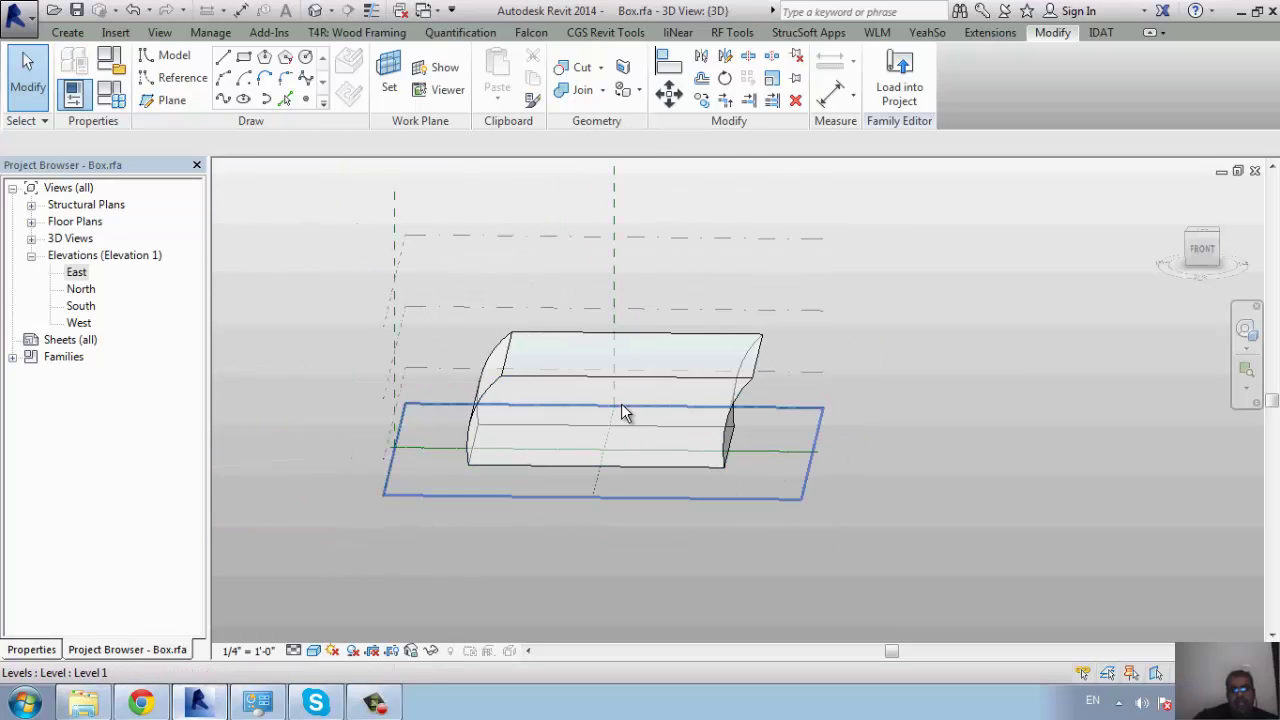
left_click(490, 440)
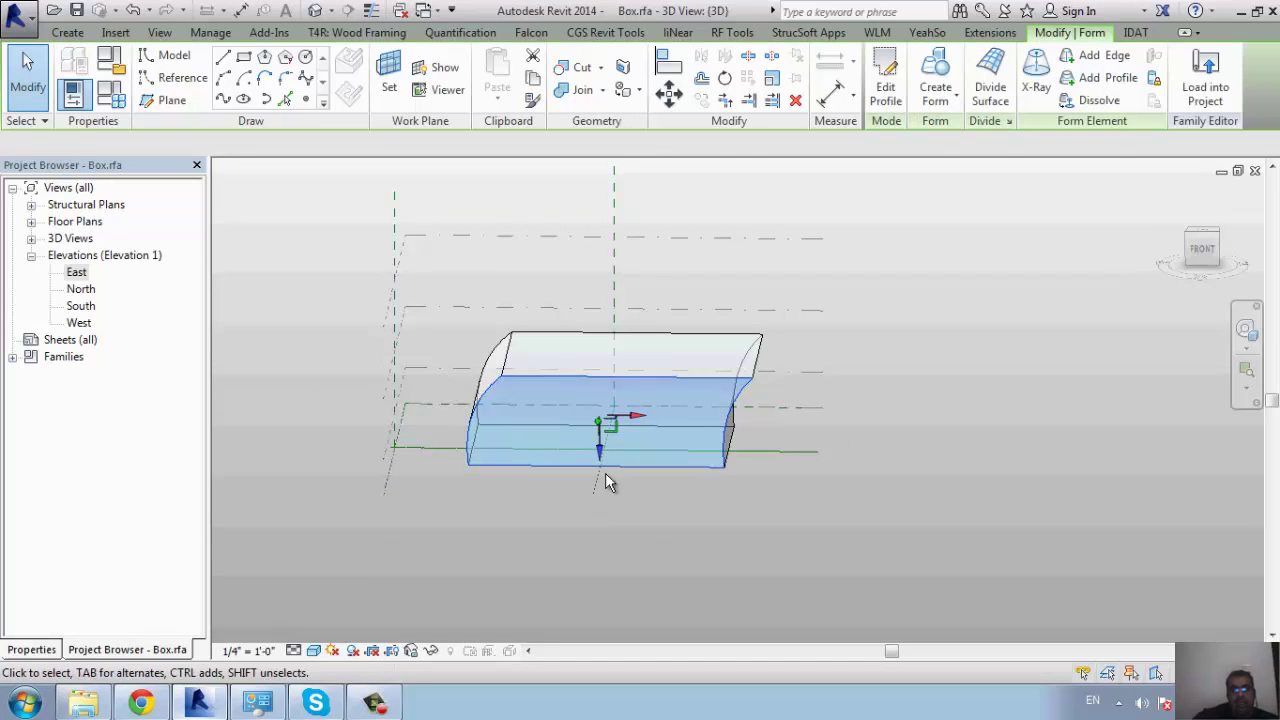
key("Escape")
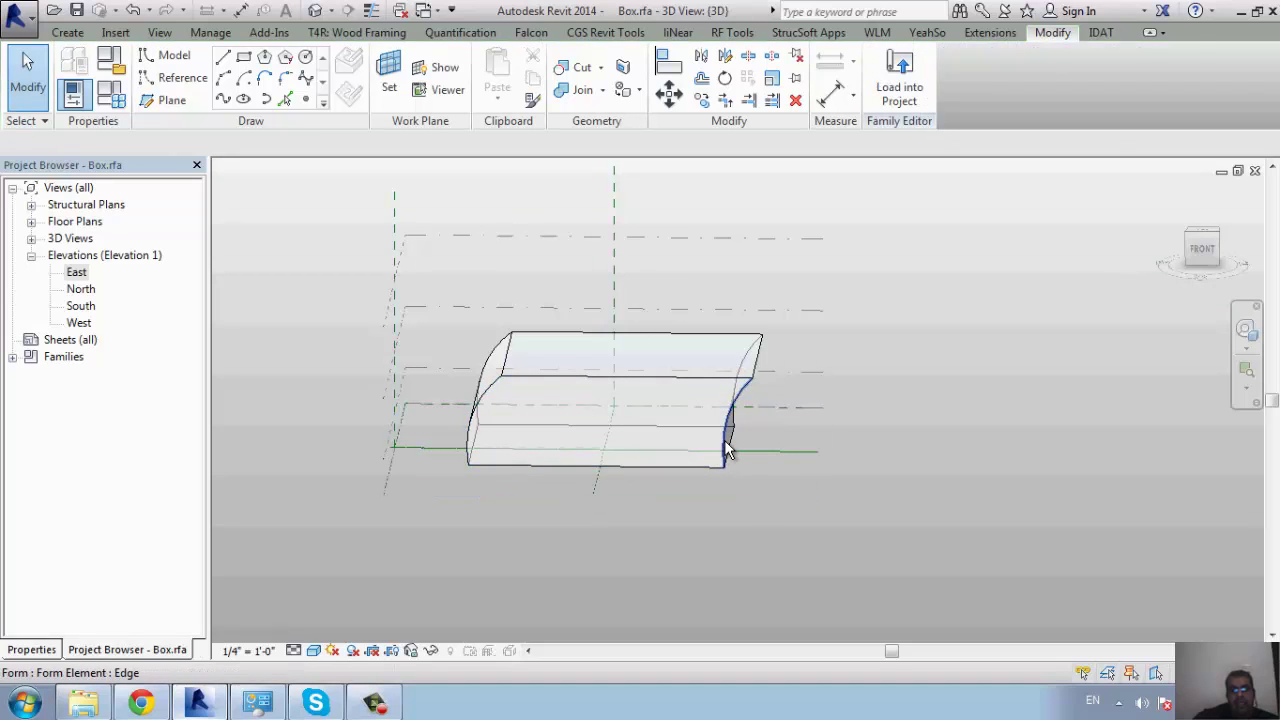
left_click(727, 450)
left_click_drag(766, 418, 783, 528)
Step: Select the form's bottom face and push it lower
left_click(783, 528)
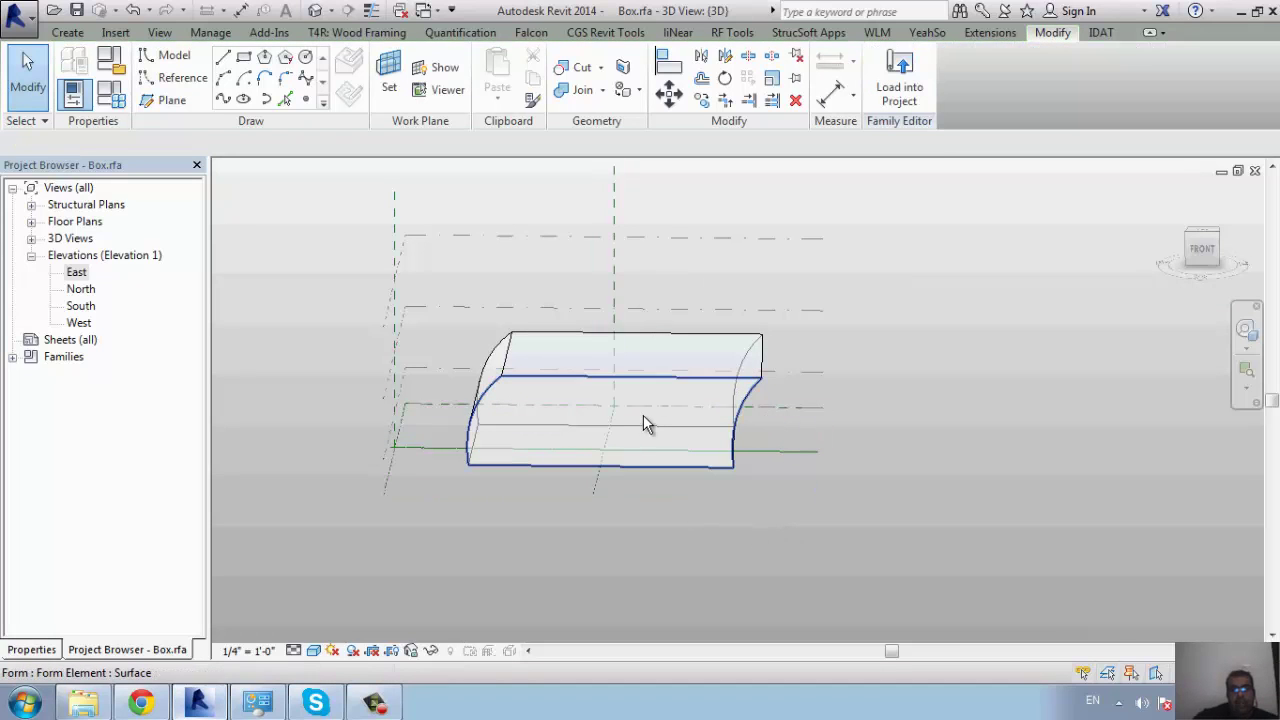
left_click(608, 440)
left_click_drag(606, 455, 597, 474)
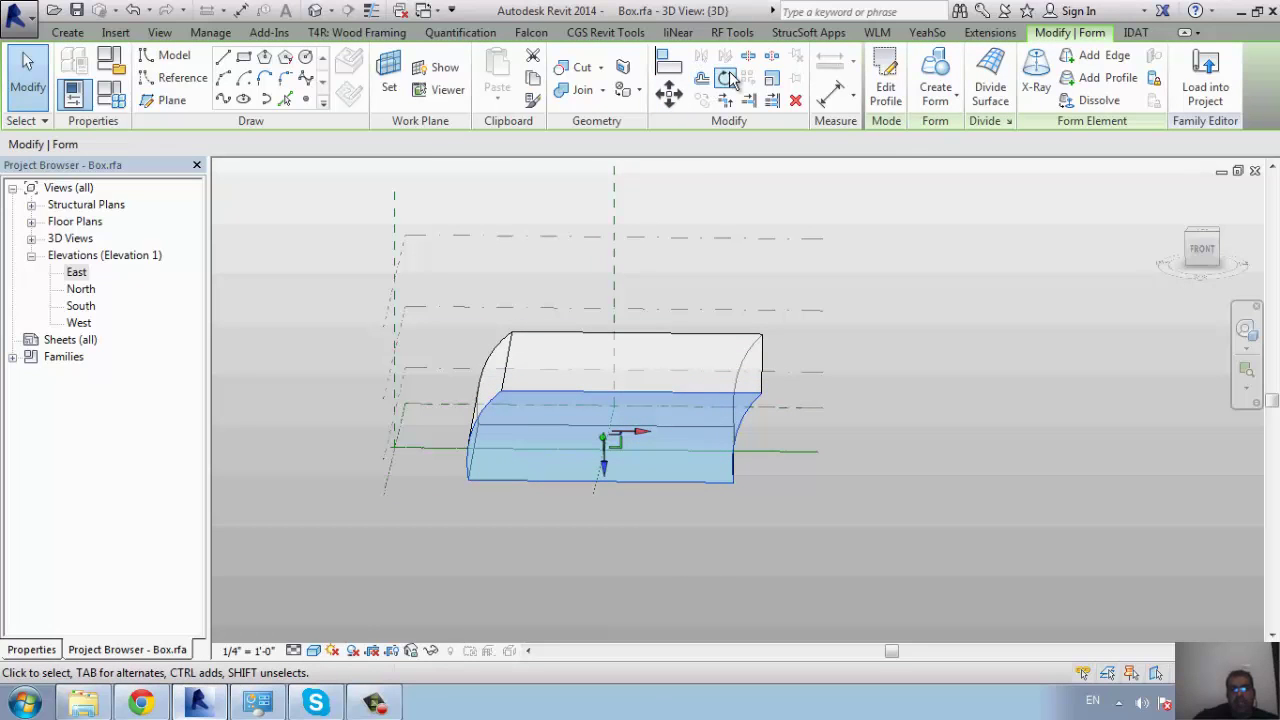
Step: Drag a corner vertex of the form left to curve that end
left_click(479, 566)
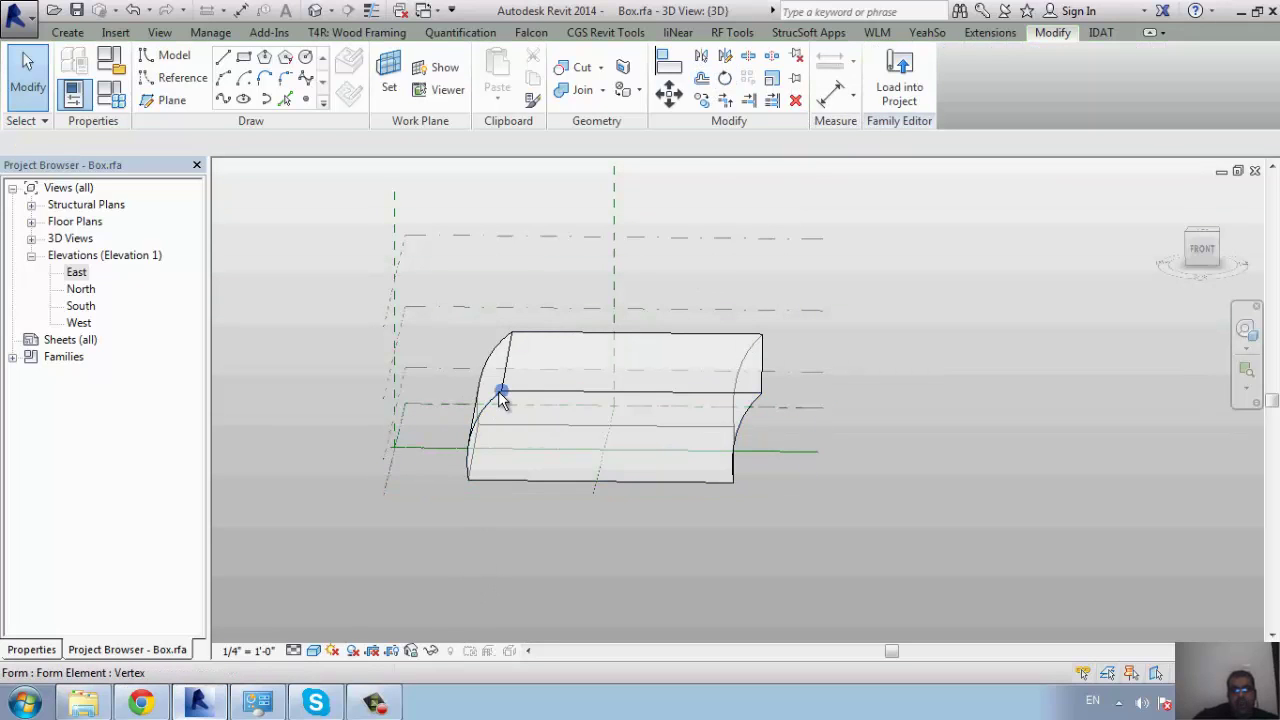
left_click(501, 392)
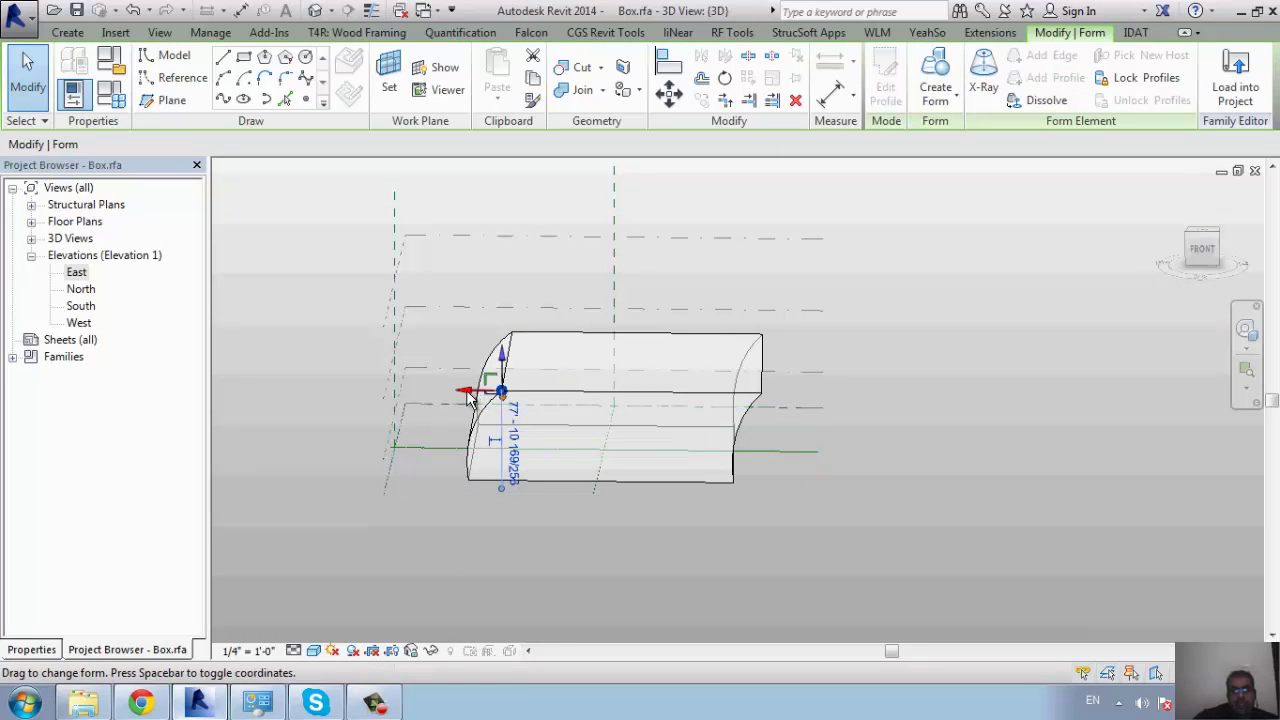
left_click_drag(470, 397, 455, 390)
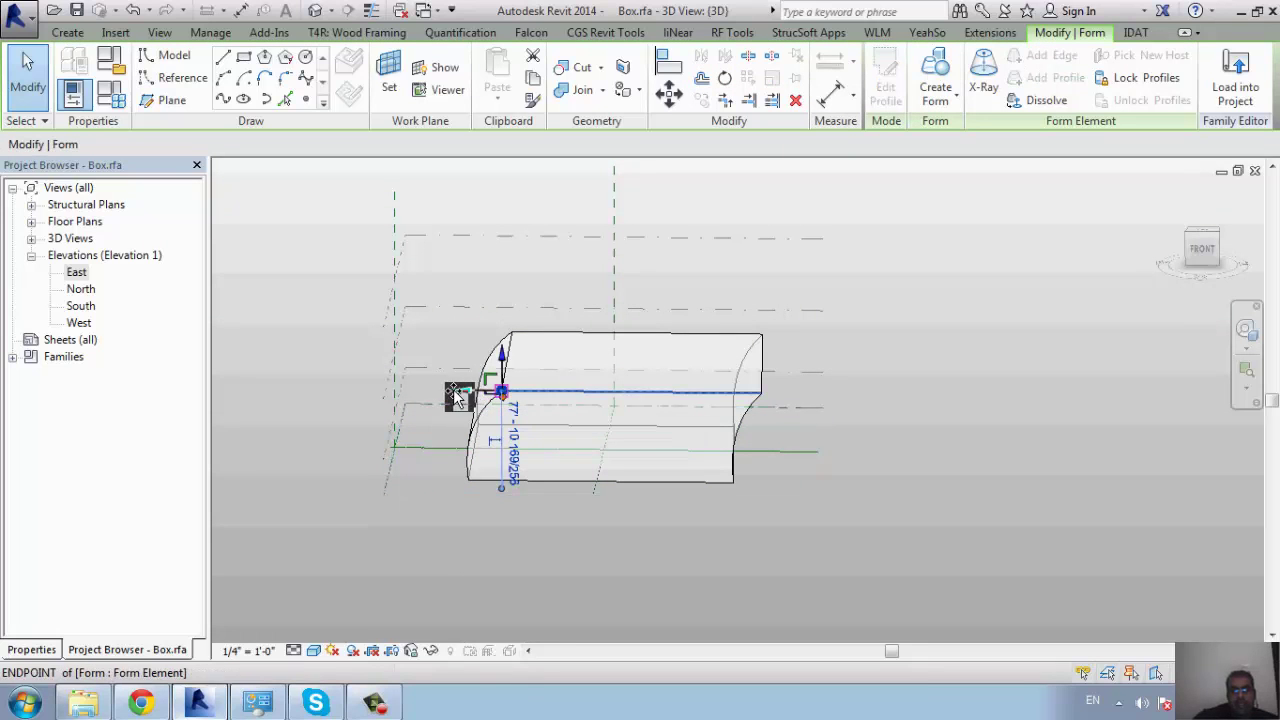
left_click(584, 573)
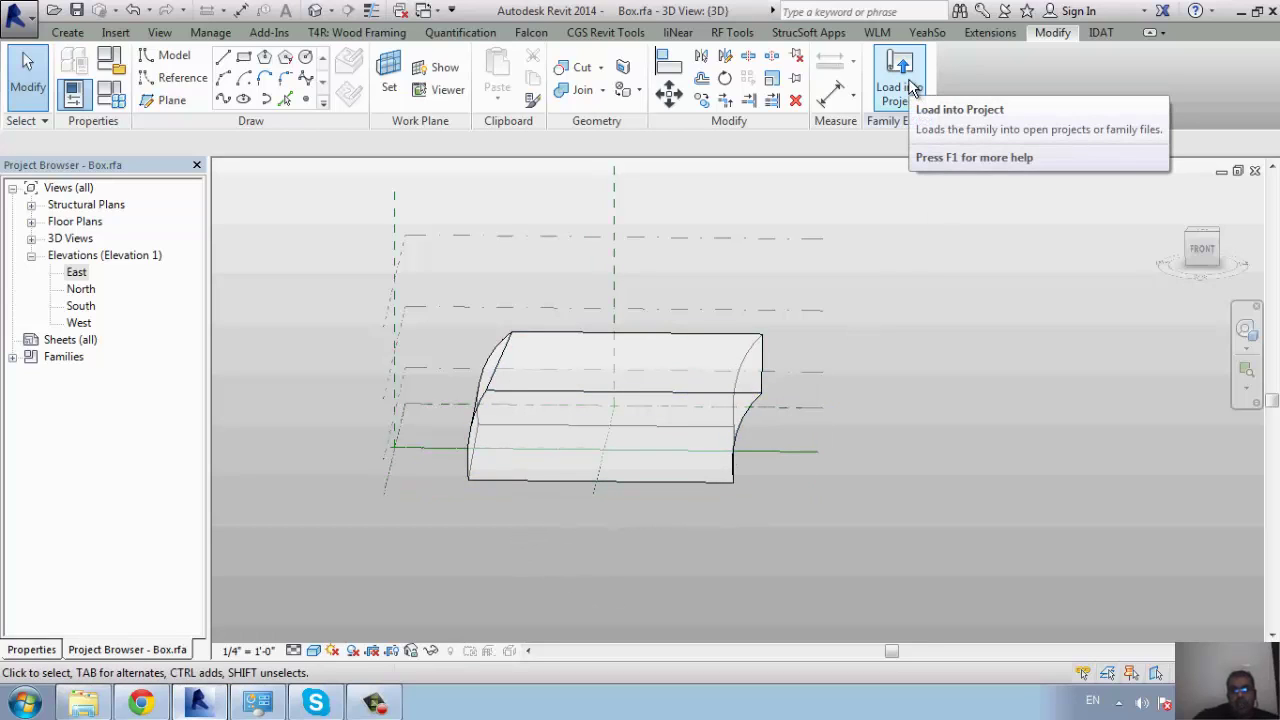
Step: Select the whole form and view, then dismiss, the Create Form options
left_click(70, 33)
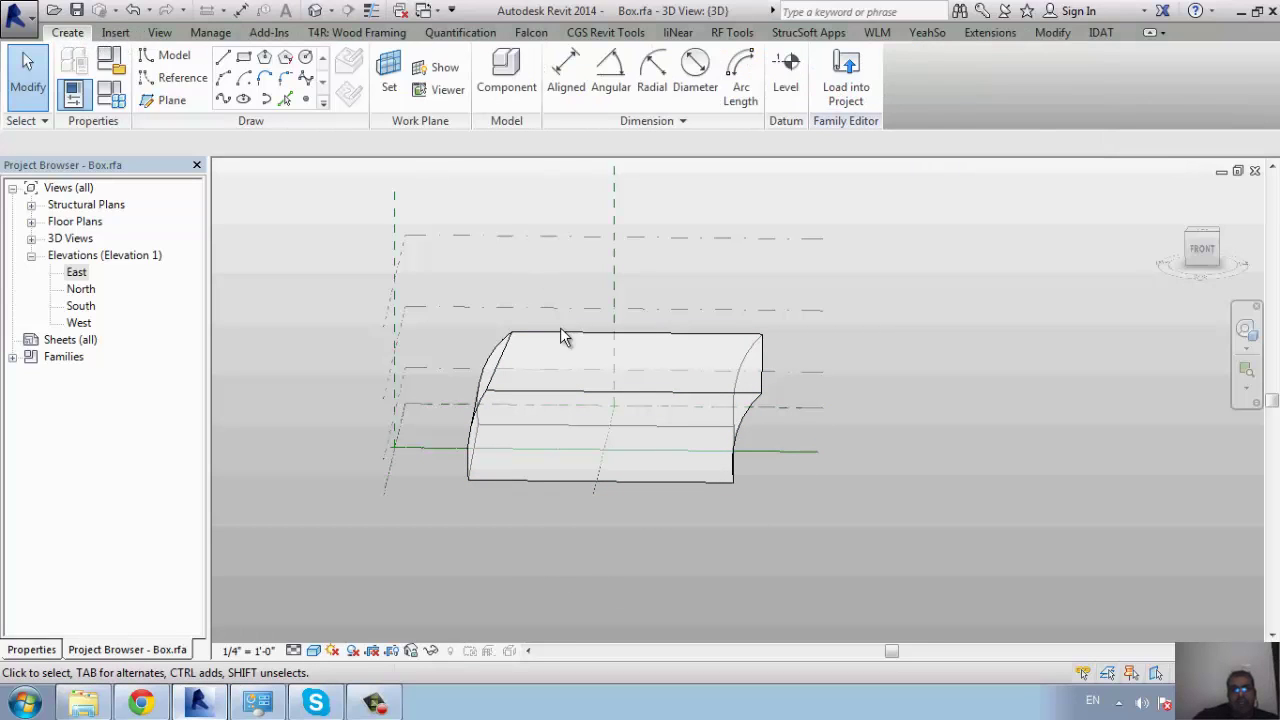
key("Tab")
left_click(558, 398)
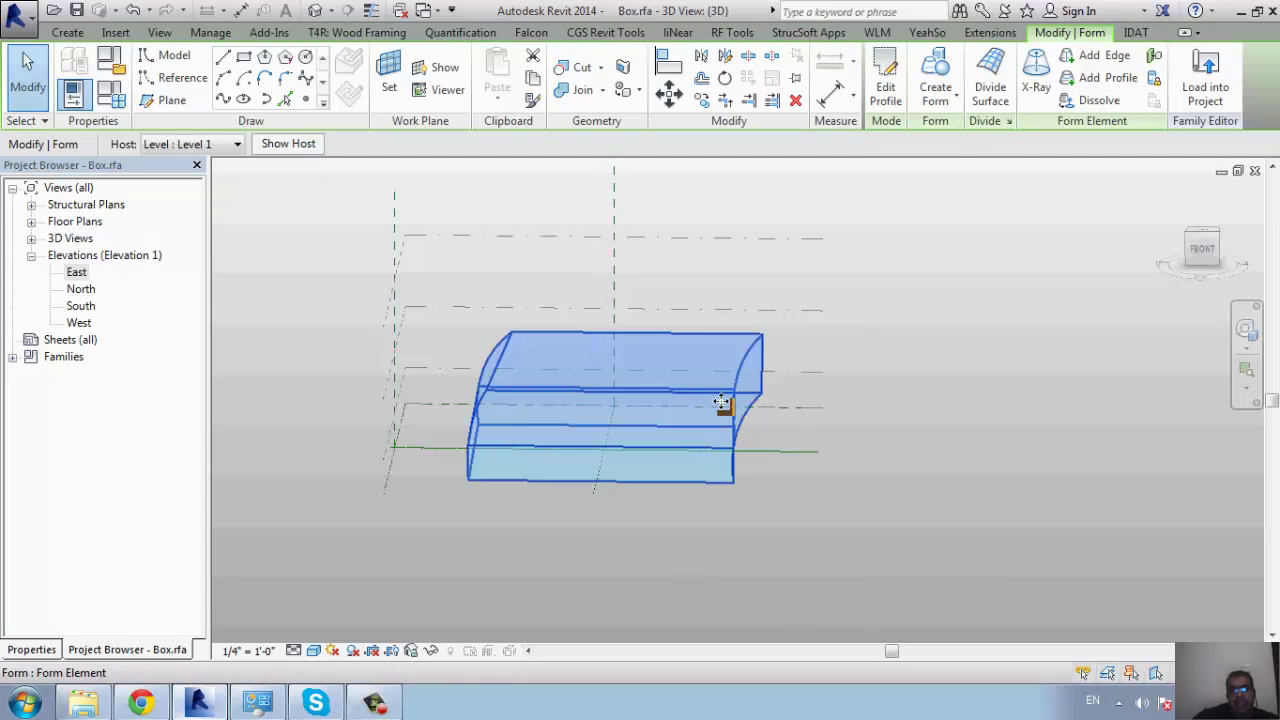
left_click(955, 110)
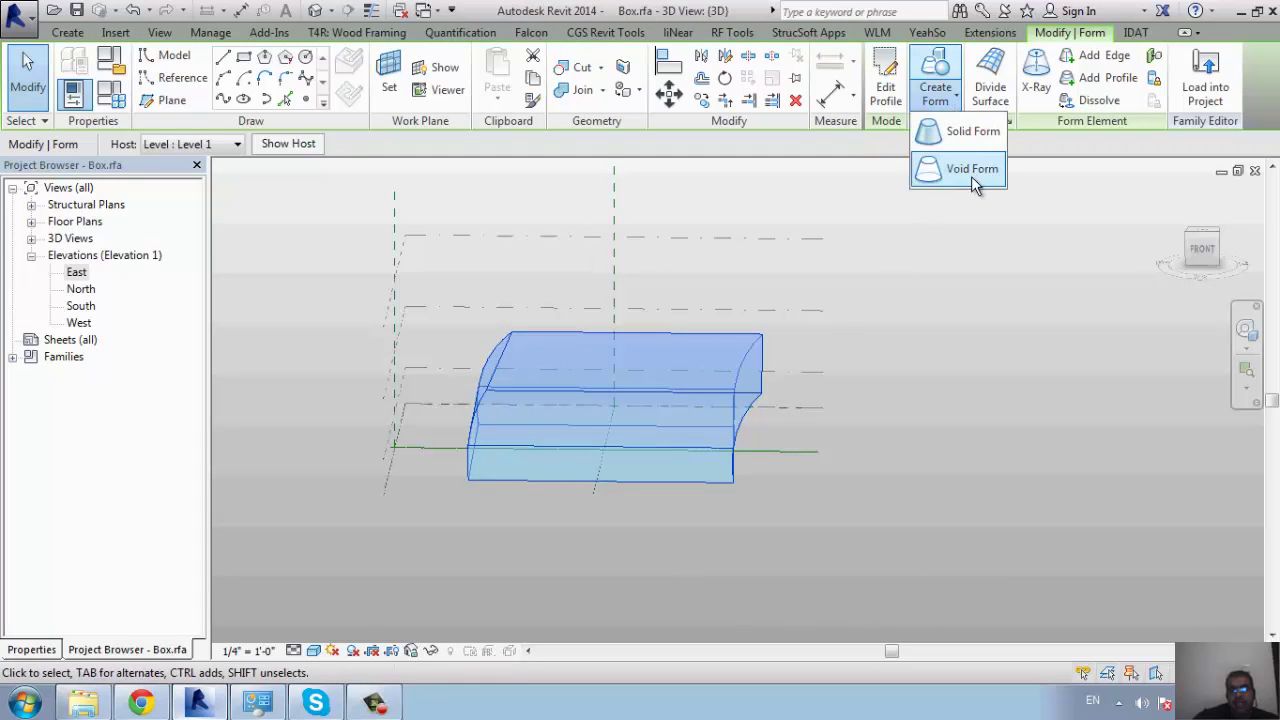
left_click(1037, 341)
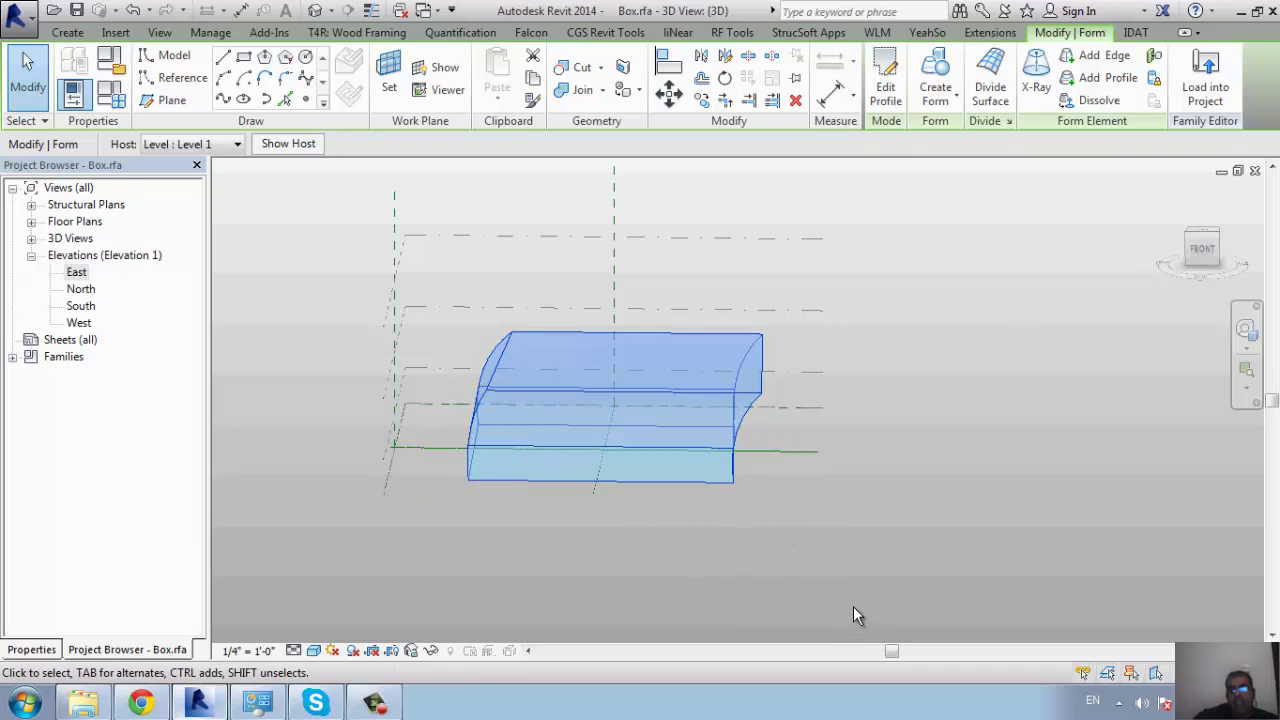
Step: Turn on X-Ray, zoom in, and pull the left-edge vertex outward to the left
left_click(1036, 100)
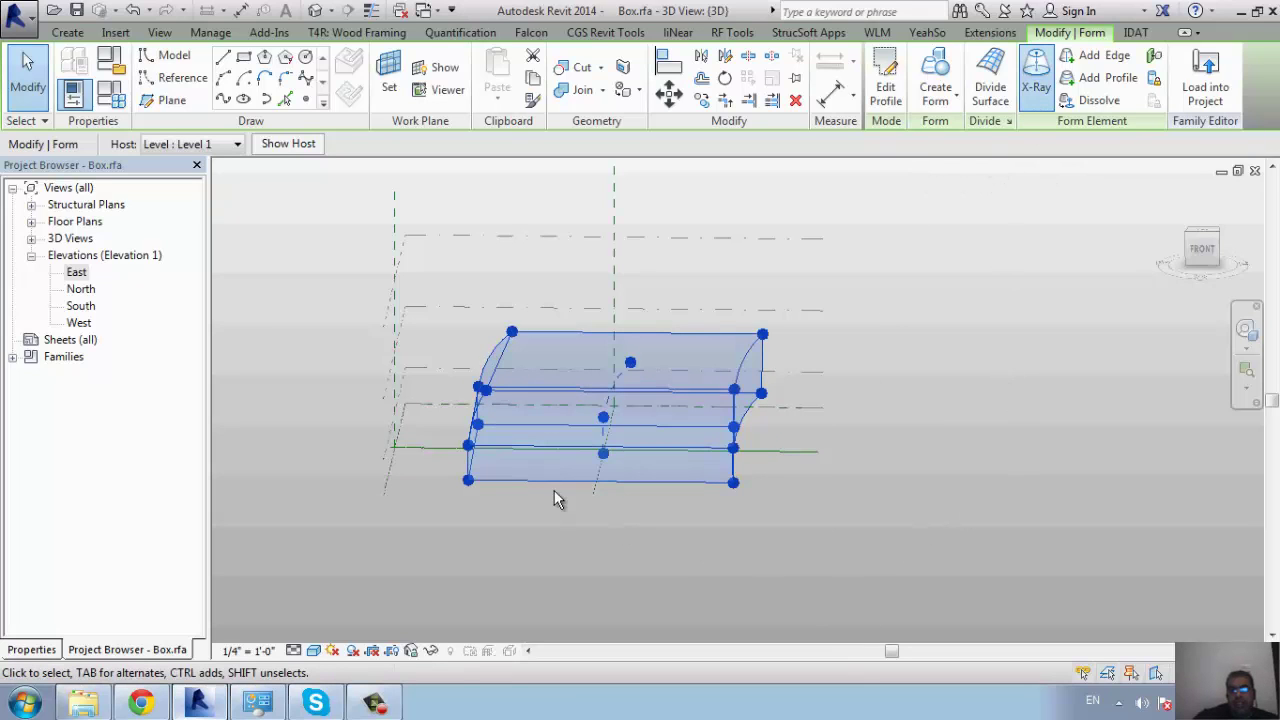
middle_click_drag(554, 490, 577, 526)
scroll(535, 533, "up", 2)
scroll(535, 533, "up", 2)
left_click(583, 468)
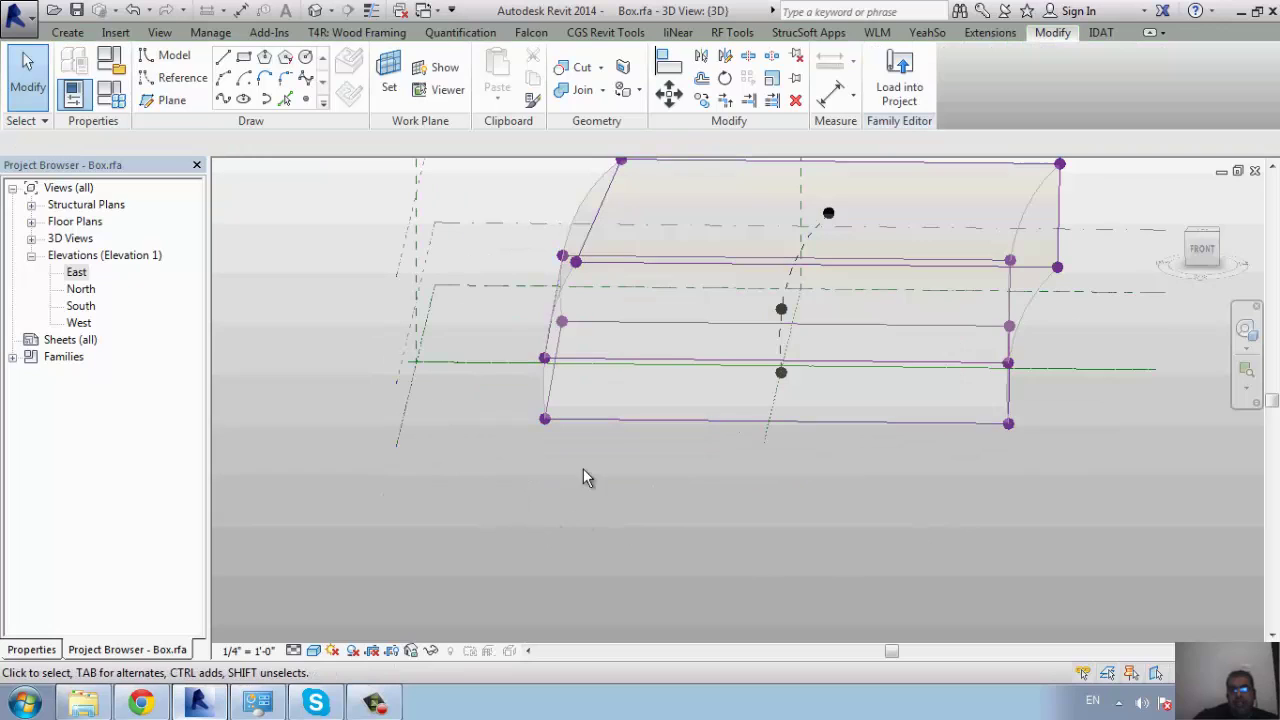
left_click(544, 359)
left_click_drag(500, 357, 490, 362)
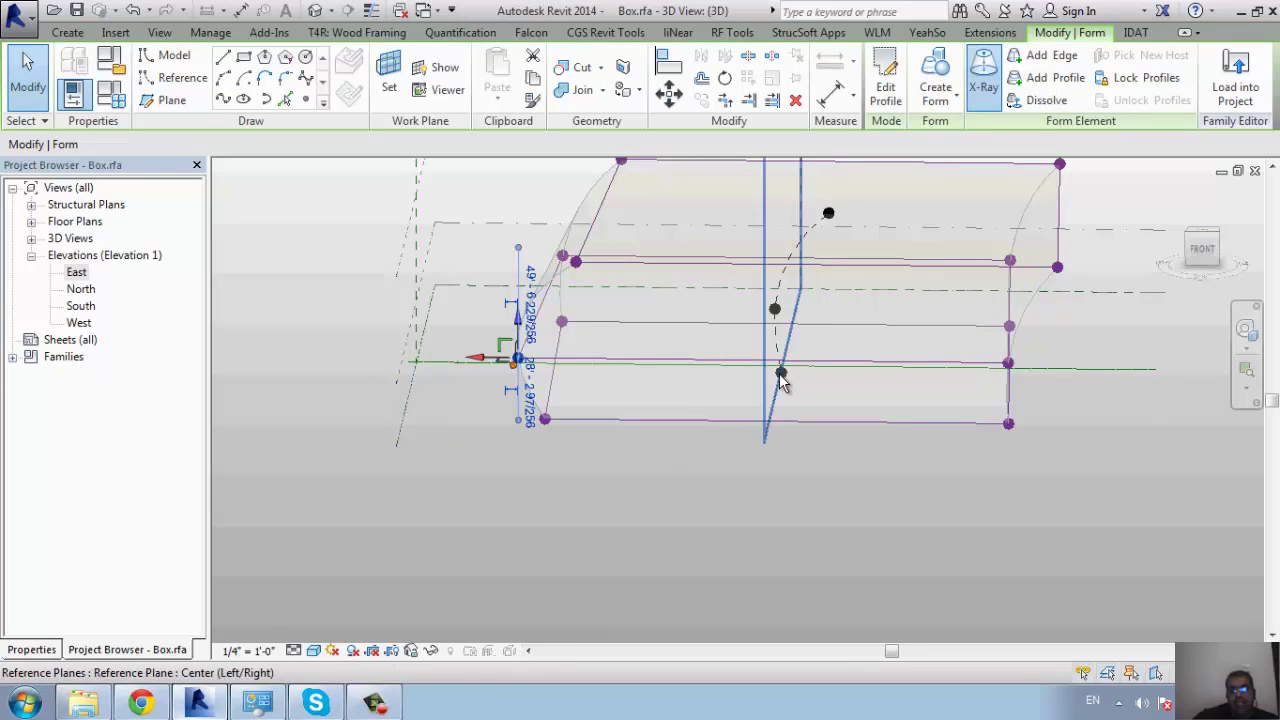
Step: Pull the bottom-right corner vertex out to the right and recentre the view
left_click(1008, 423)
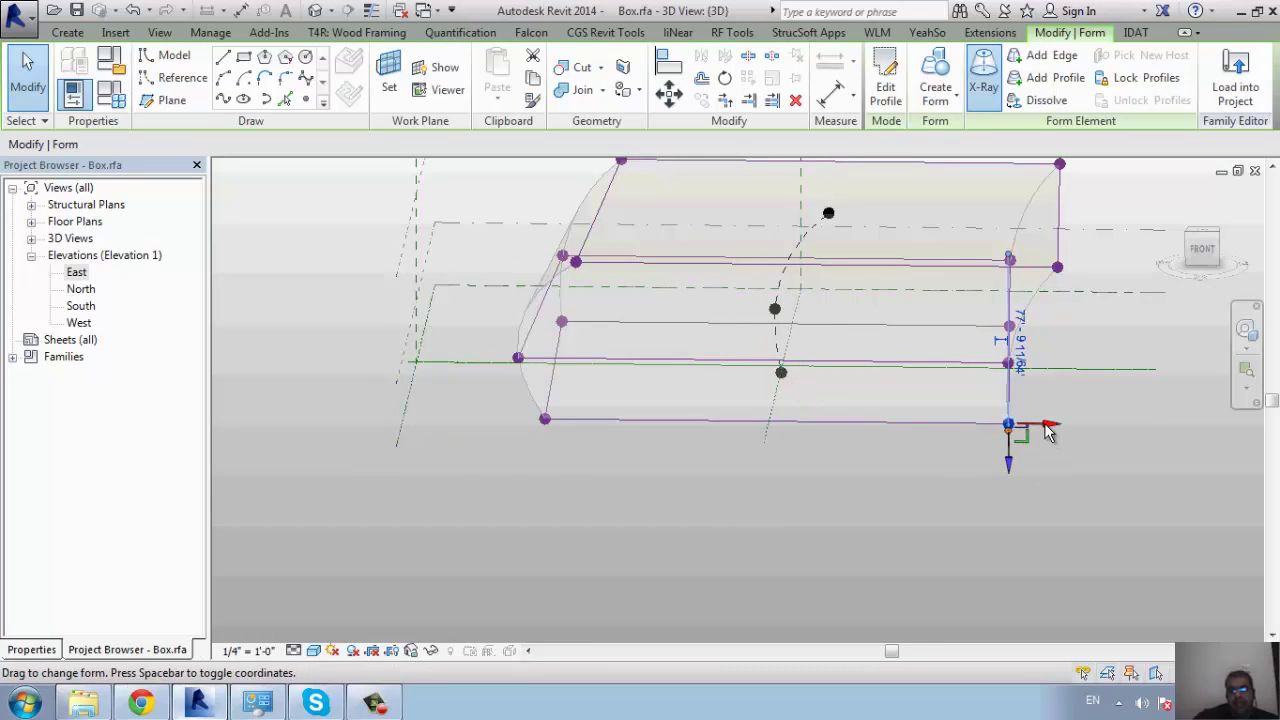
left_click_drag(1070, 425, 1108, 491)
left_click(917, 519)
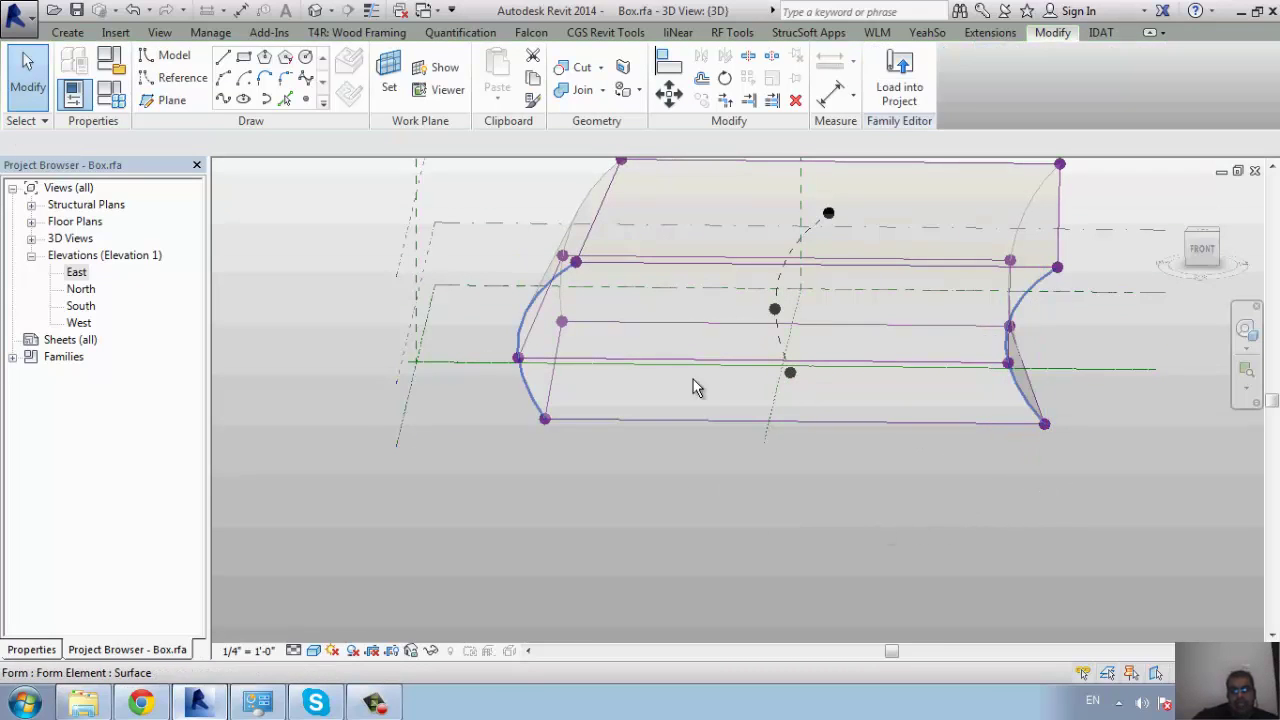
scroll(573, 478, "down", 2)
middle_click_drag(734, 480, 628, 510)
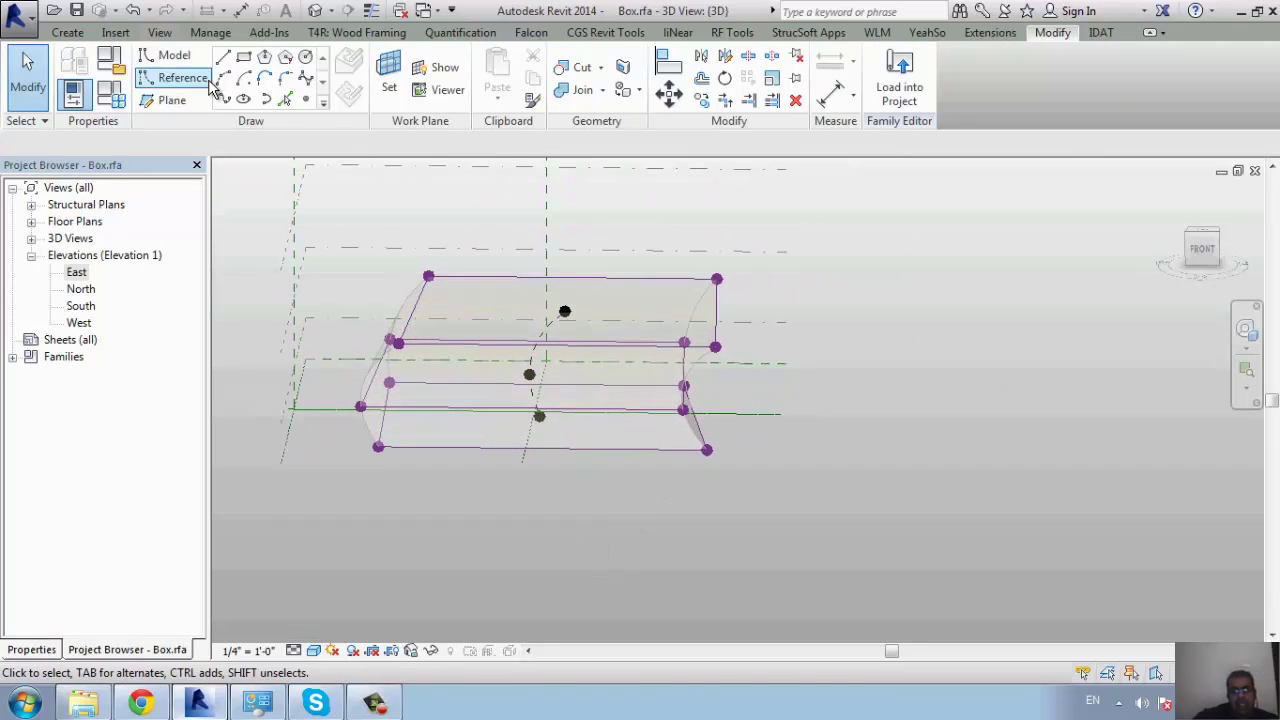
left_click(70, 35)
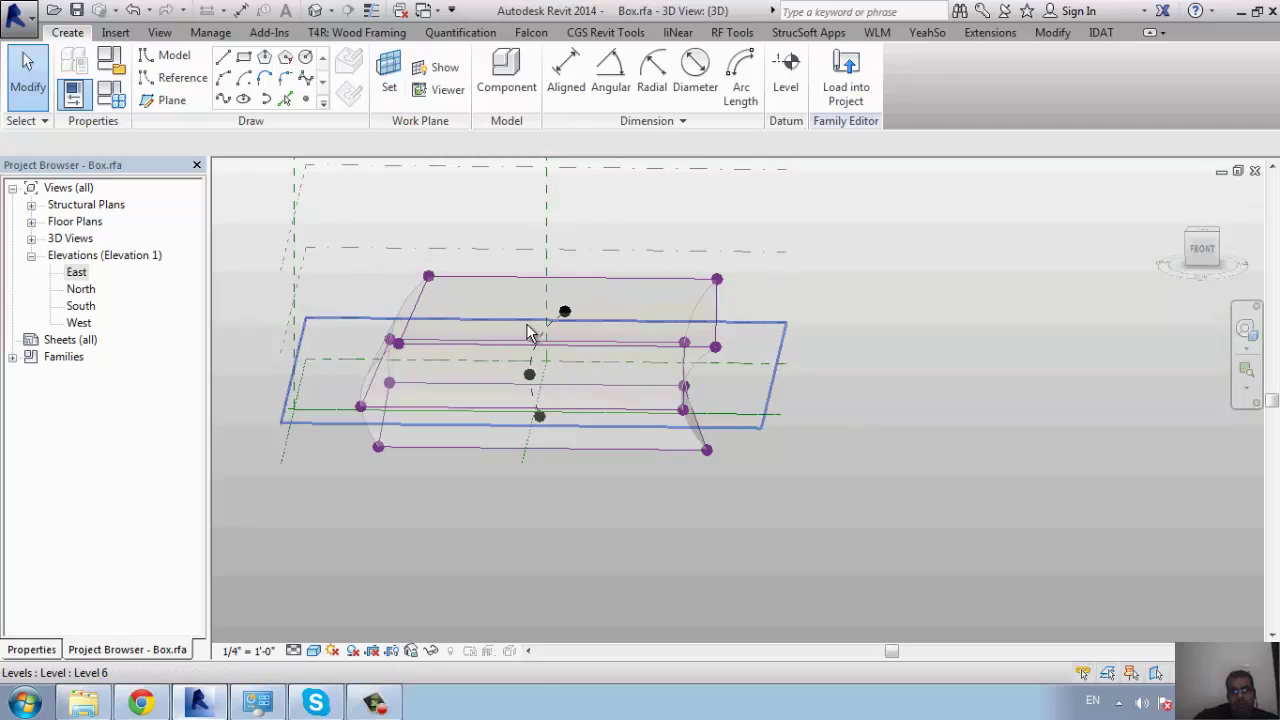
Step: Select the form, turn X-Ray off, and add two new edges across it
key("Tab")
left_click(633, 288)
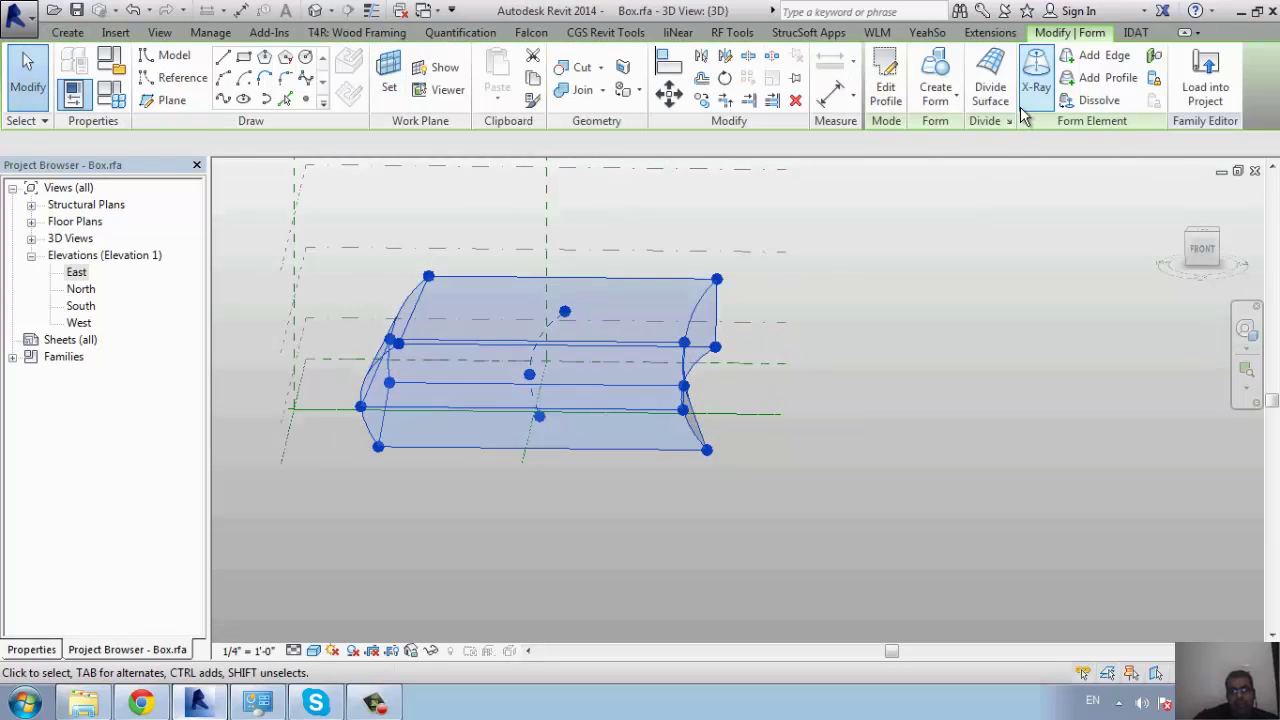
left_click(1040, 86)
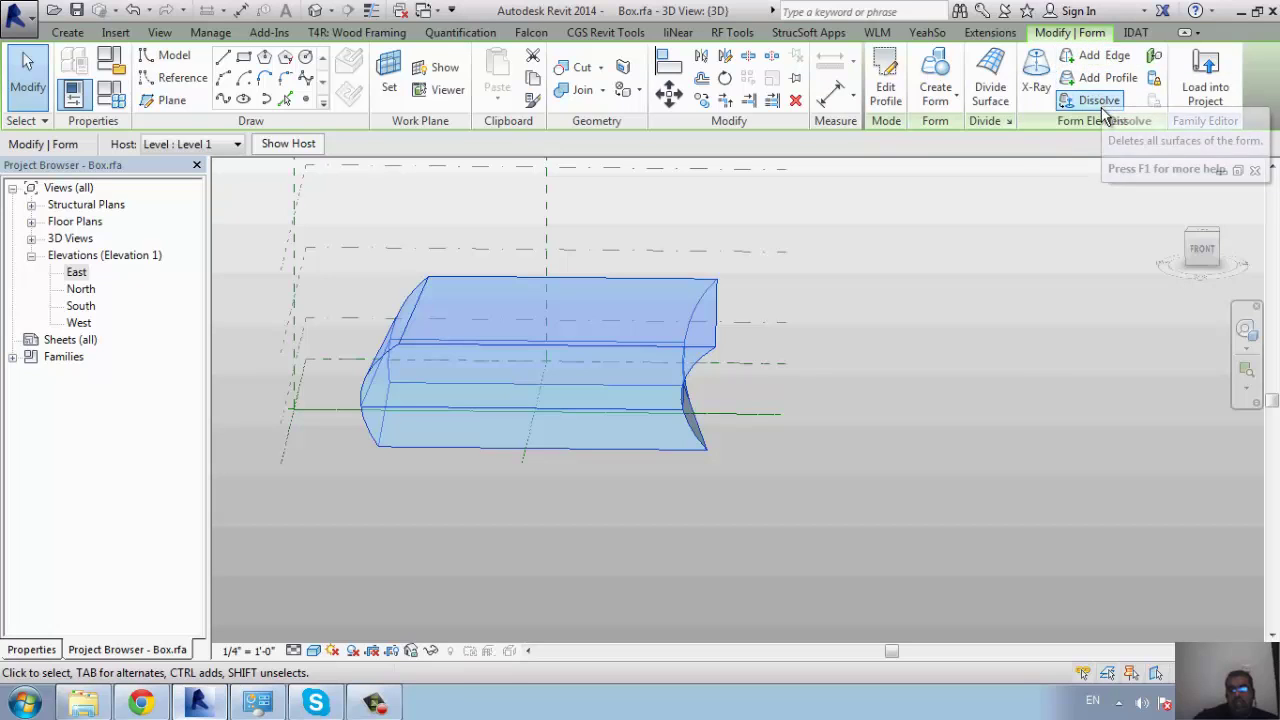
left_click(1126, 62)
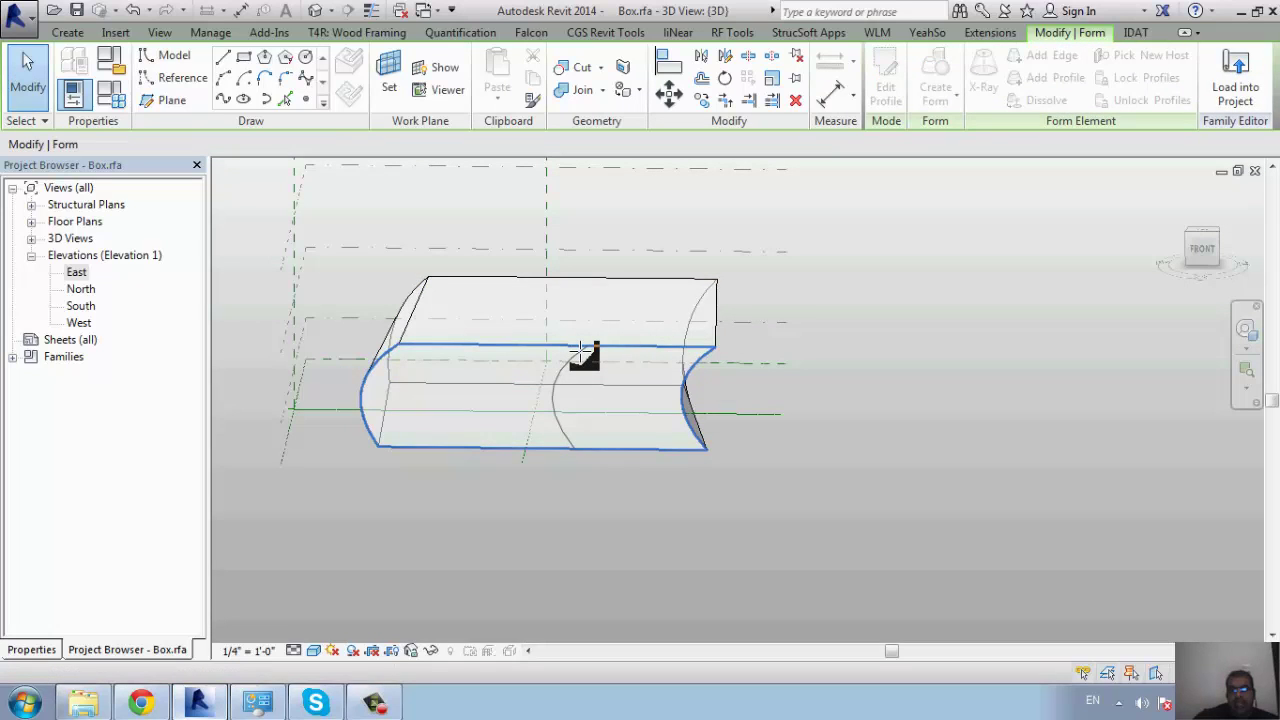
left_click(617, 360)
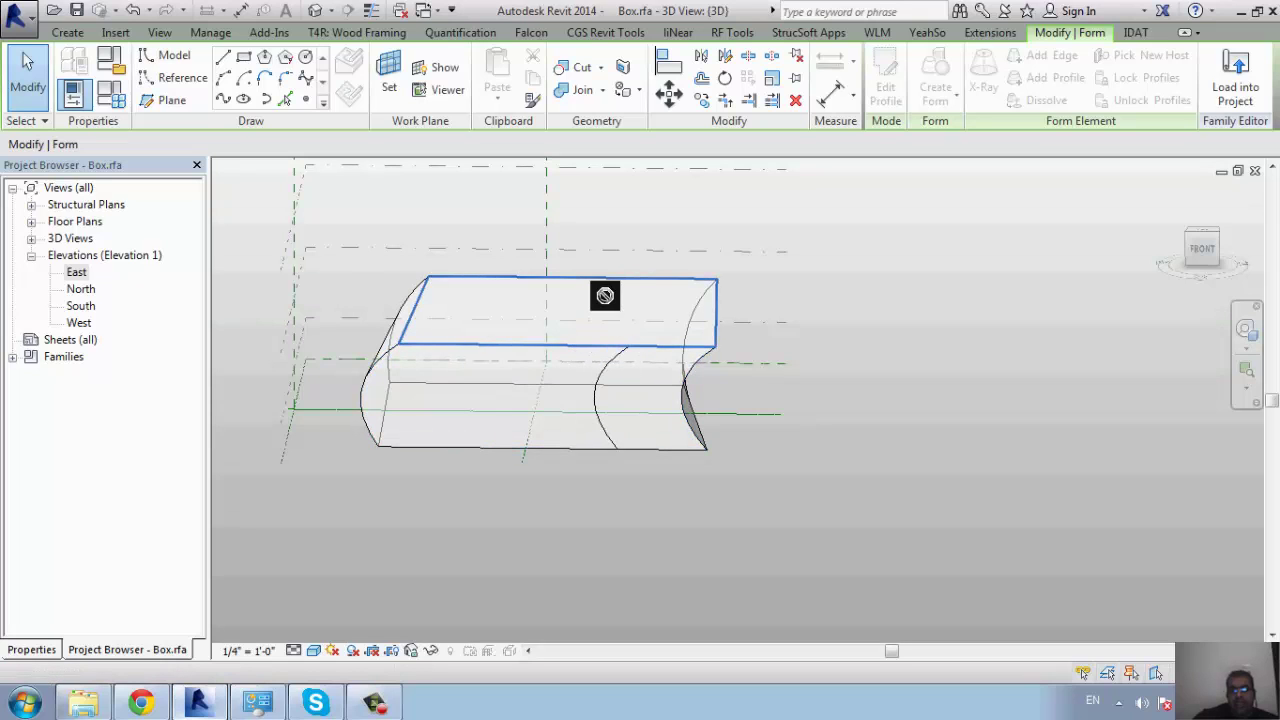
left_click(483, 358)
key("Escape")
Step: Drag one new edge downward to form a wedge below the base, then orbit to inspect
left_click(602, 396)
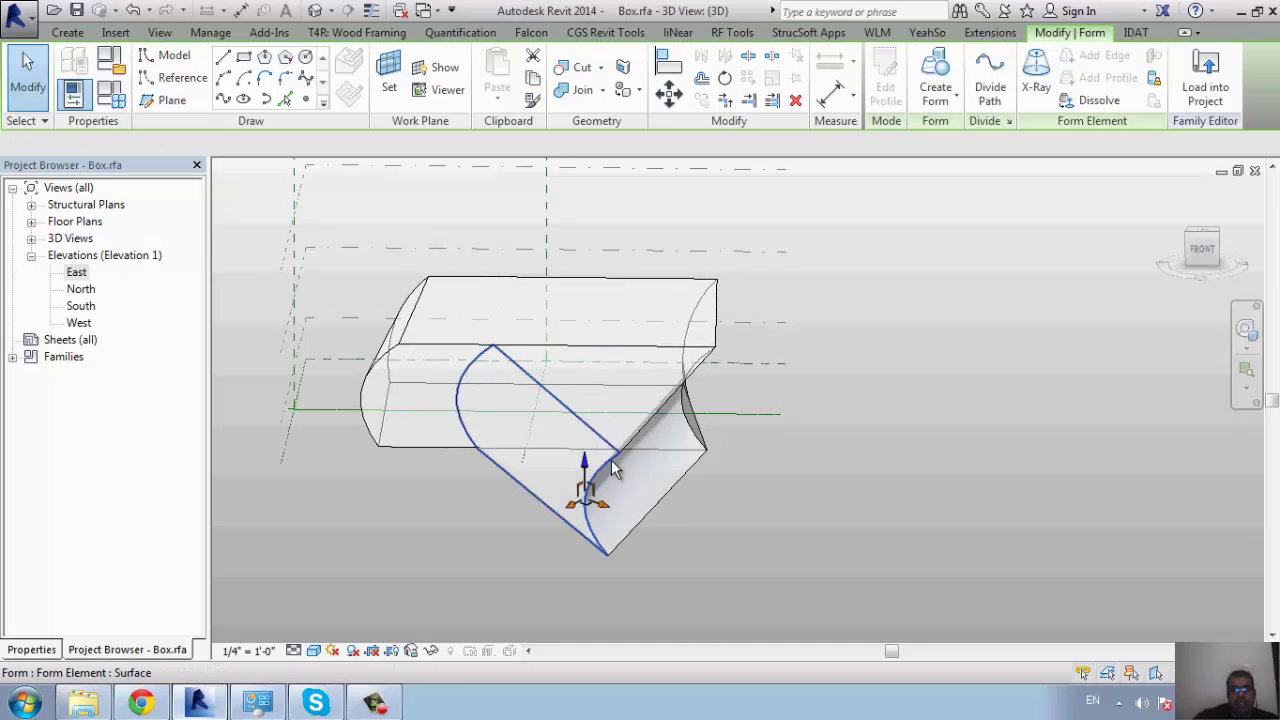
left_click_drag(597, 430, 605, 540)
left_click(698, 530)
mouse_move(523, 355)
middle_mouse_down("shift")
mouse_move(583, 428)
mouse_move(771, 323)
mouse_move(491, 391)
mouse_move(819, 518)
middle_mouse_up("shift")
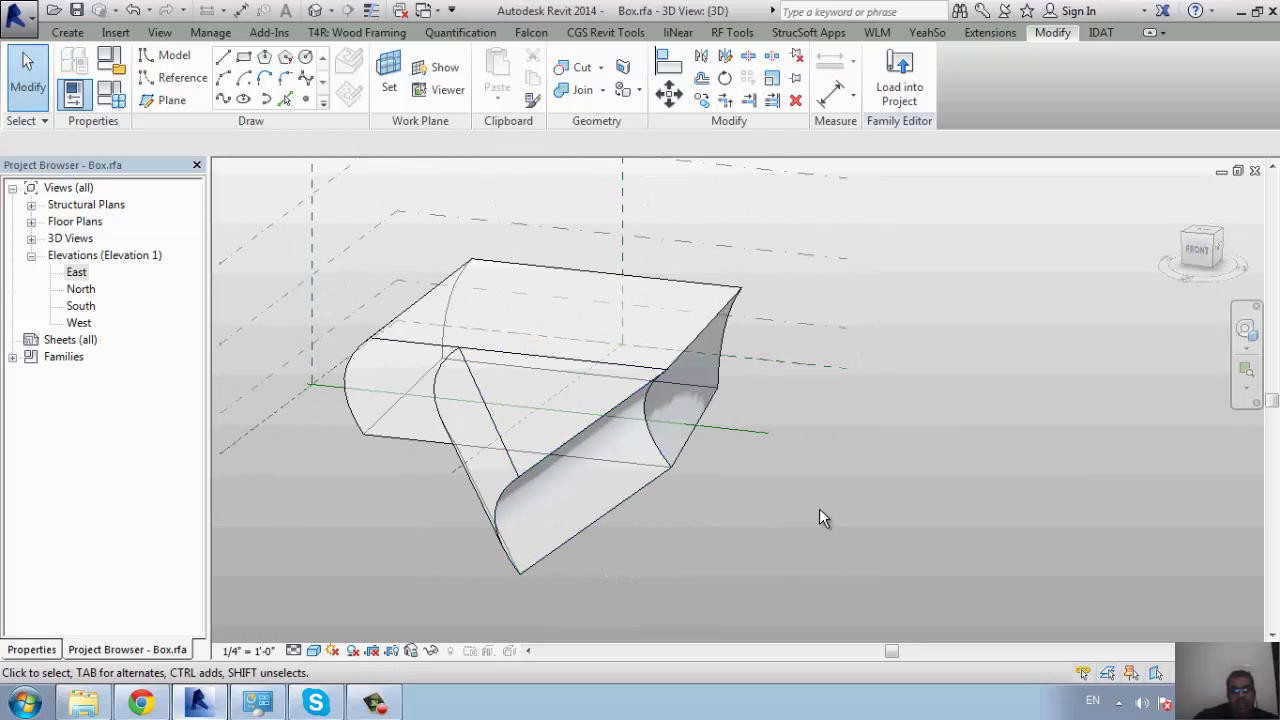
Step: Drag the form's top face upward so the mass height grows to 98'-10 115/128"
left_click(68, 32)
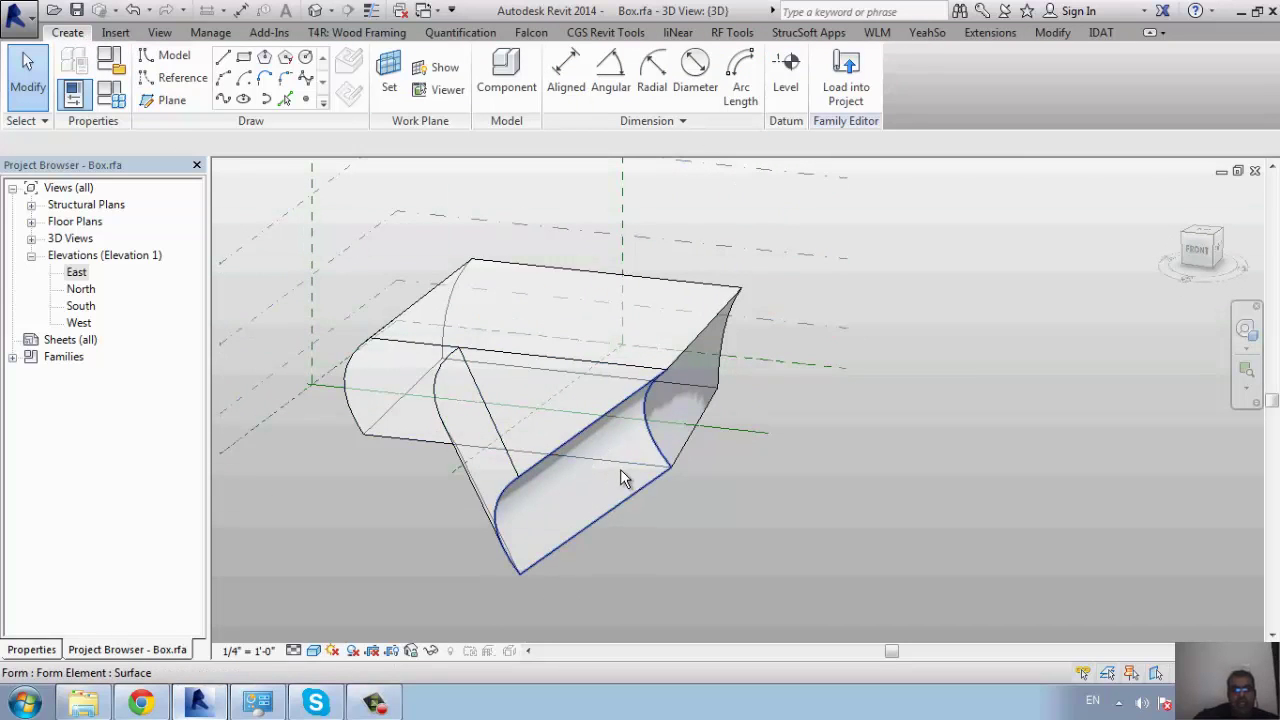
mouse_move(445, 489)
middle_mouse_down("shift")
mouse_move(380, 460)
mouse_move(502, 433)
middle_mouse_up("shift")
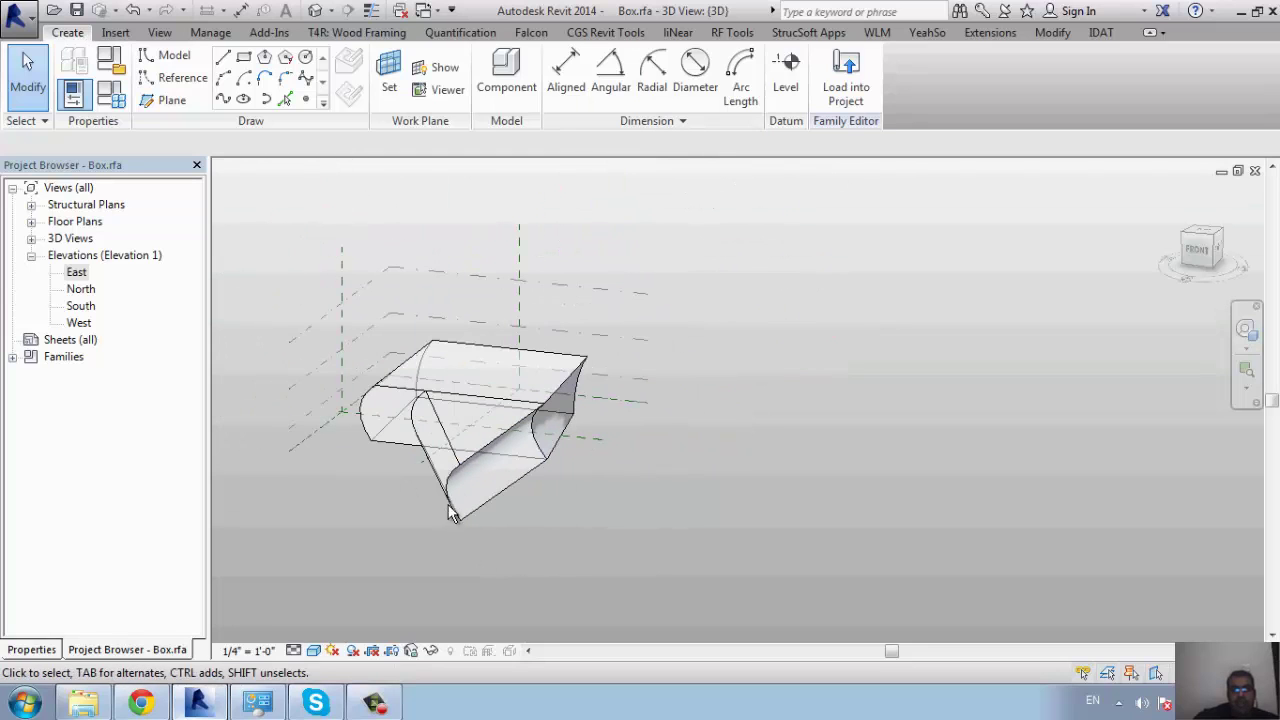
scroll(435, 495, "up", 3)
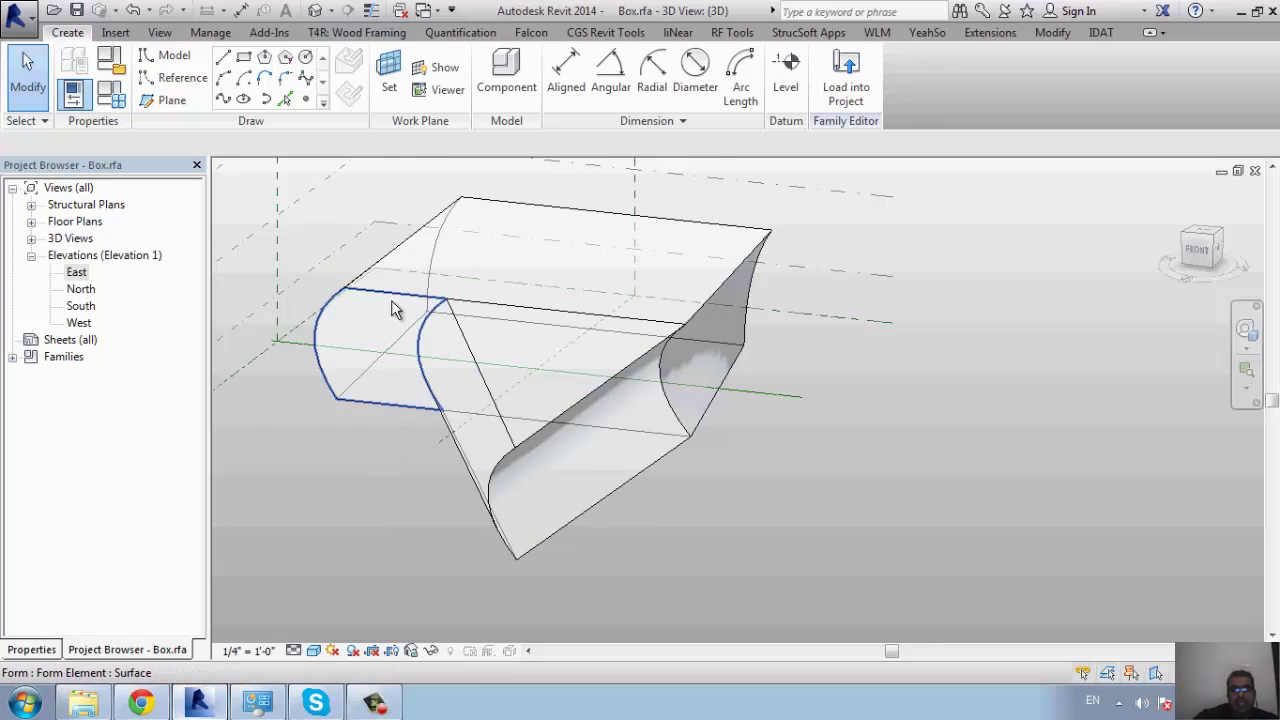
scroll(686, 371, "down", 3)
scroll(505, 350, "up", 2)
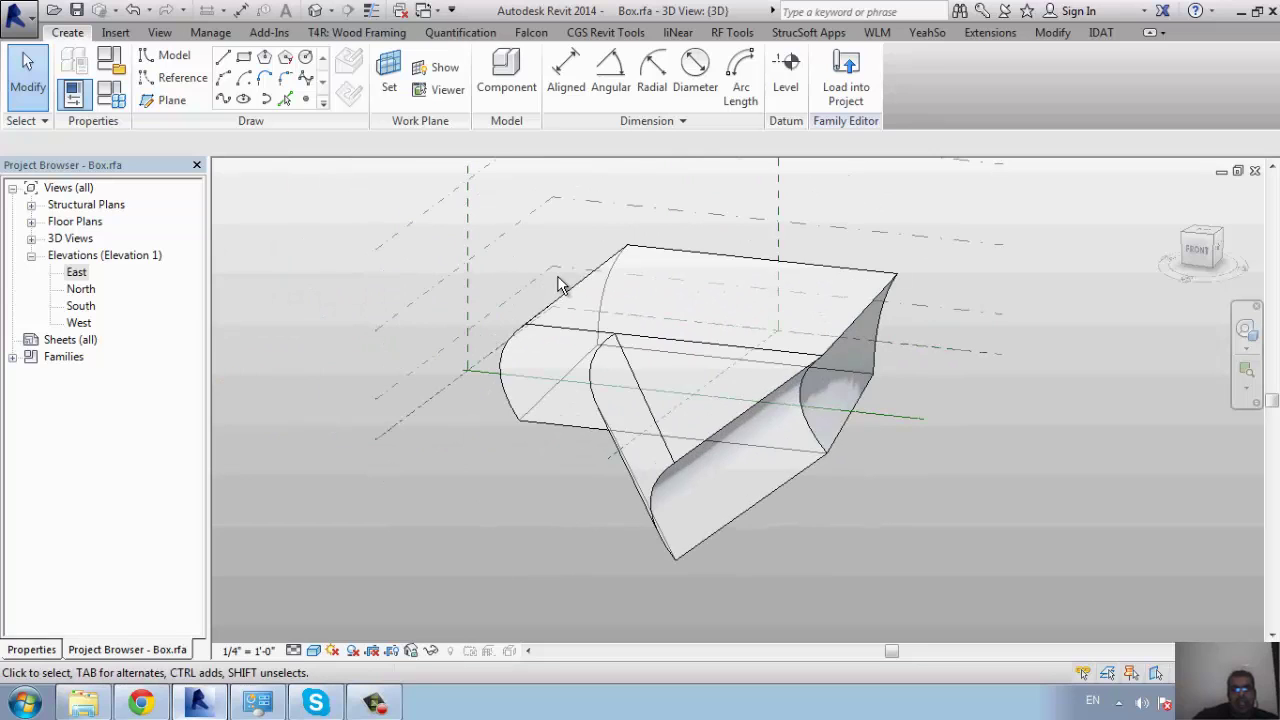
left_click(829, 286)
left_click_drag(715, 283, 714, 252)
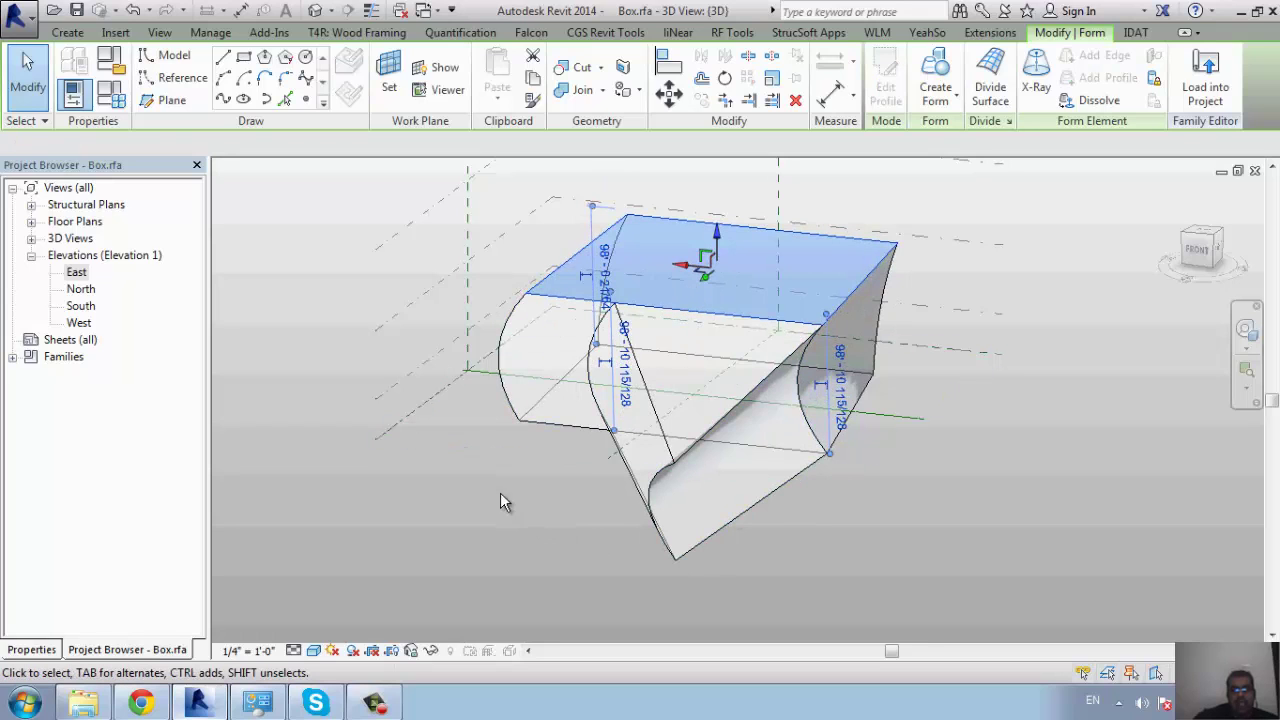
scroll(490, 428, "down", 3)
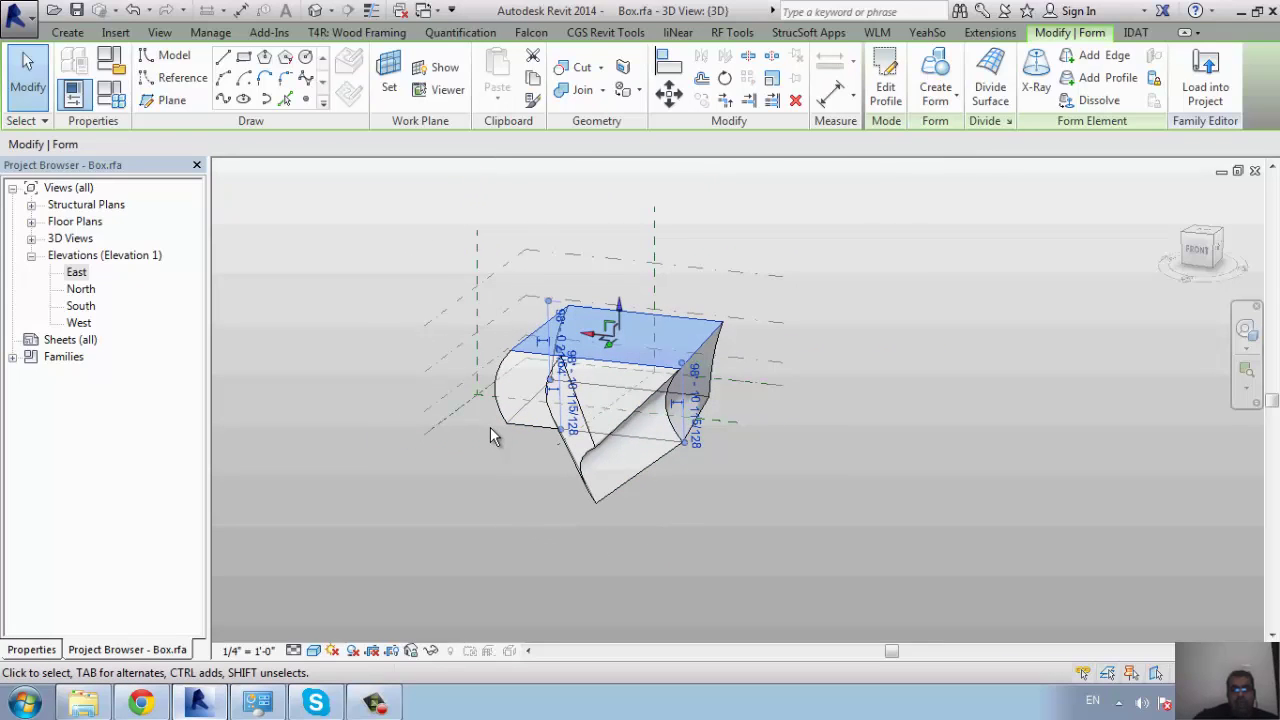
left_click(452, 466)
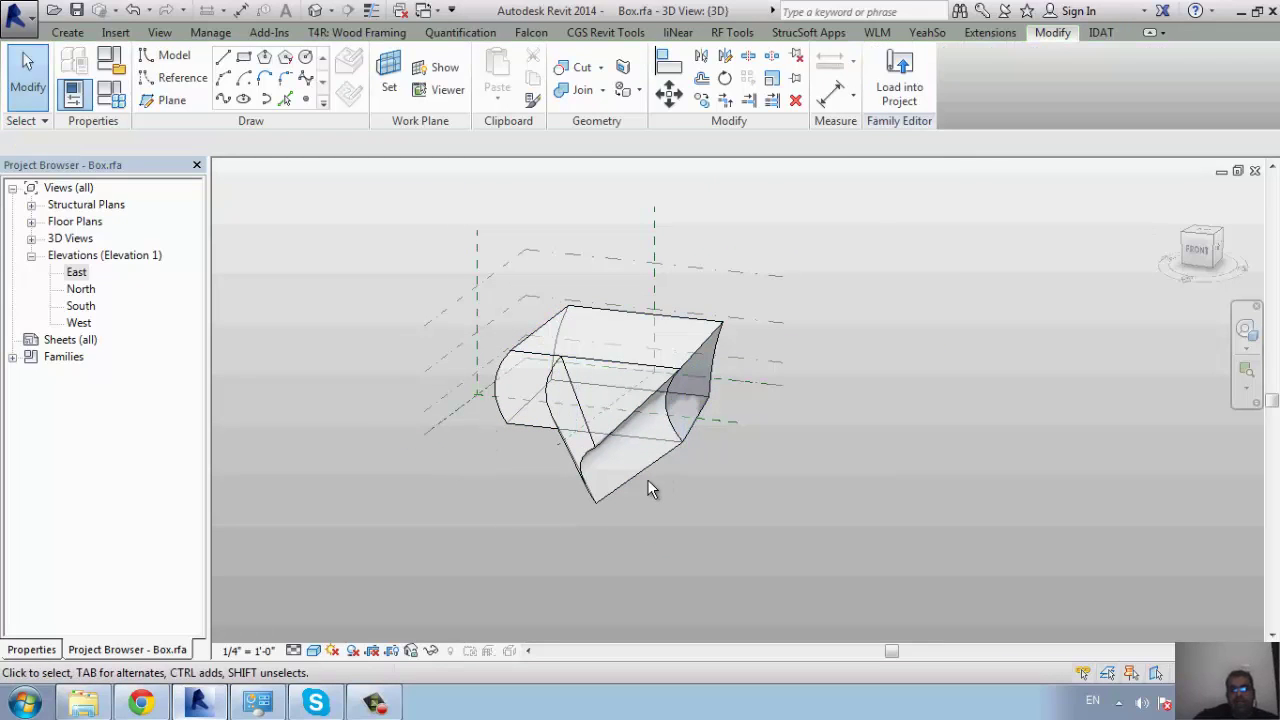
Step: Pull the curved right-end edge inward so that end of the form twists and tapers
left_click(676, 415)
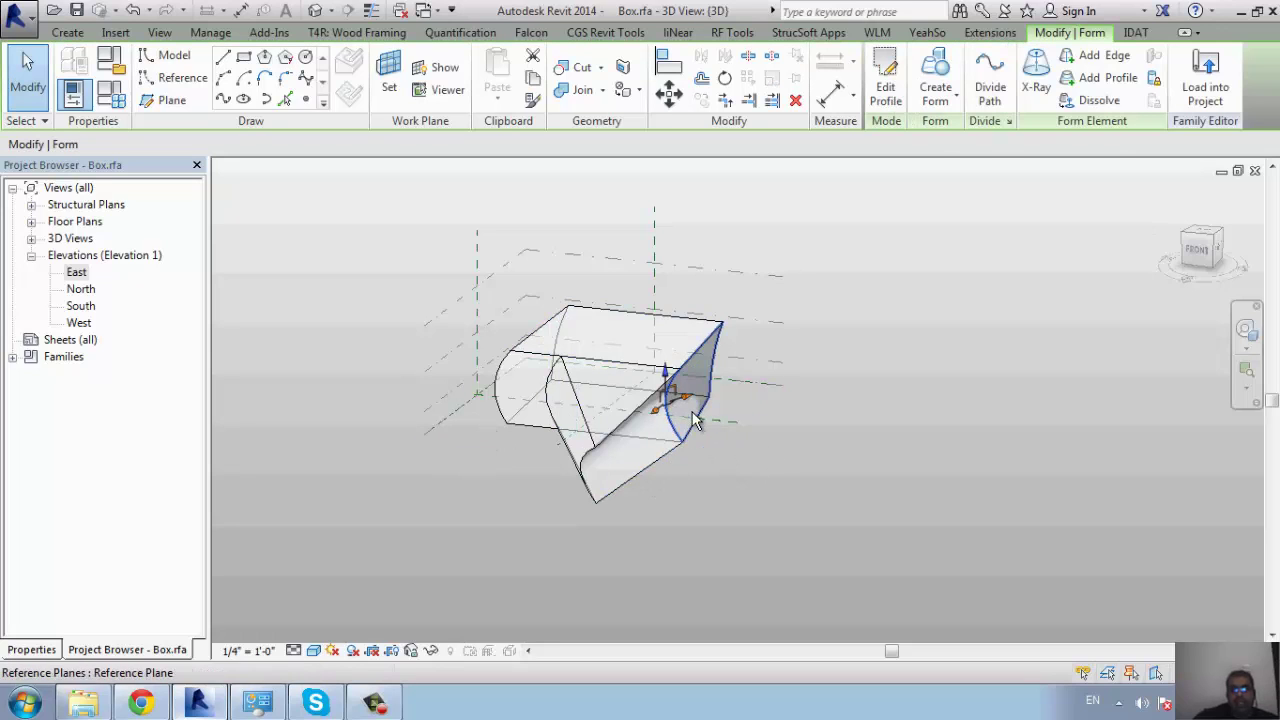
left_click_drag(686, 410, 717, 412)
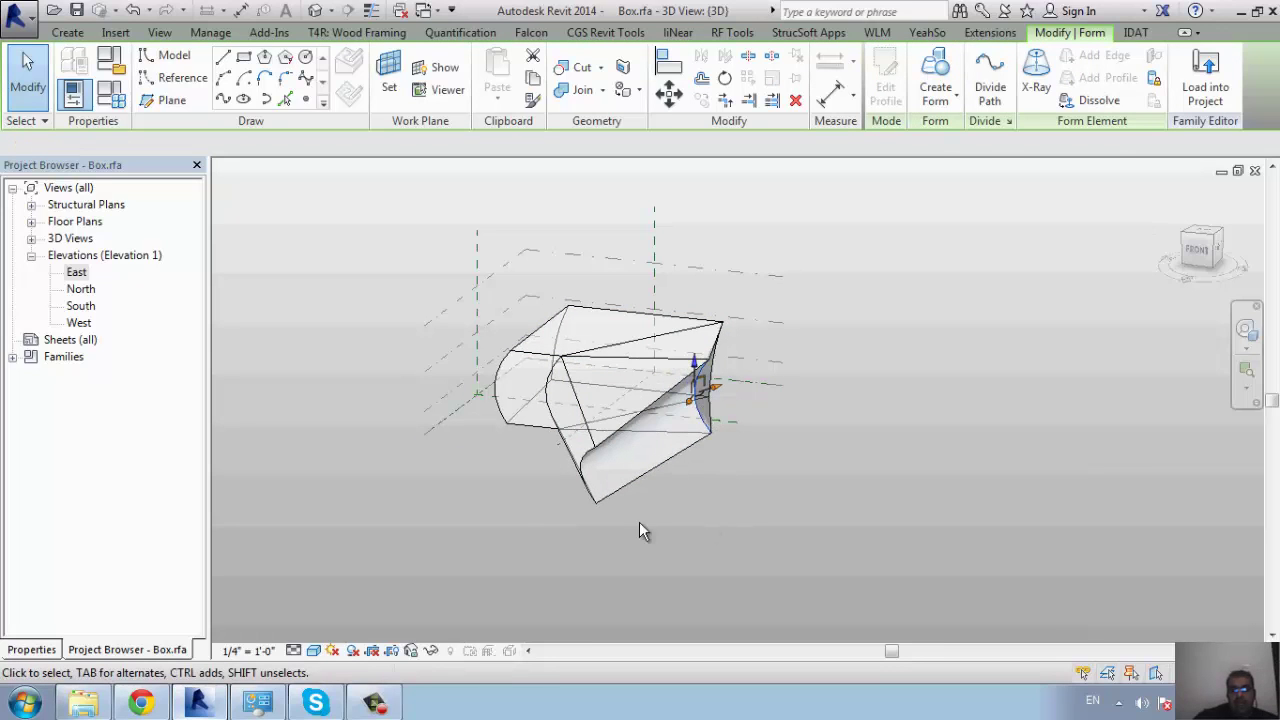
left_click(485, 457)
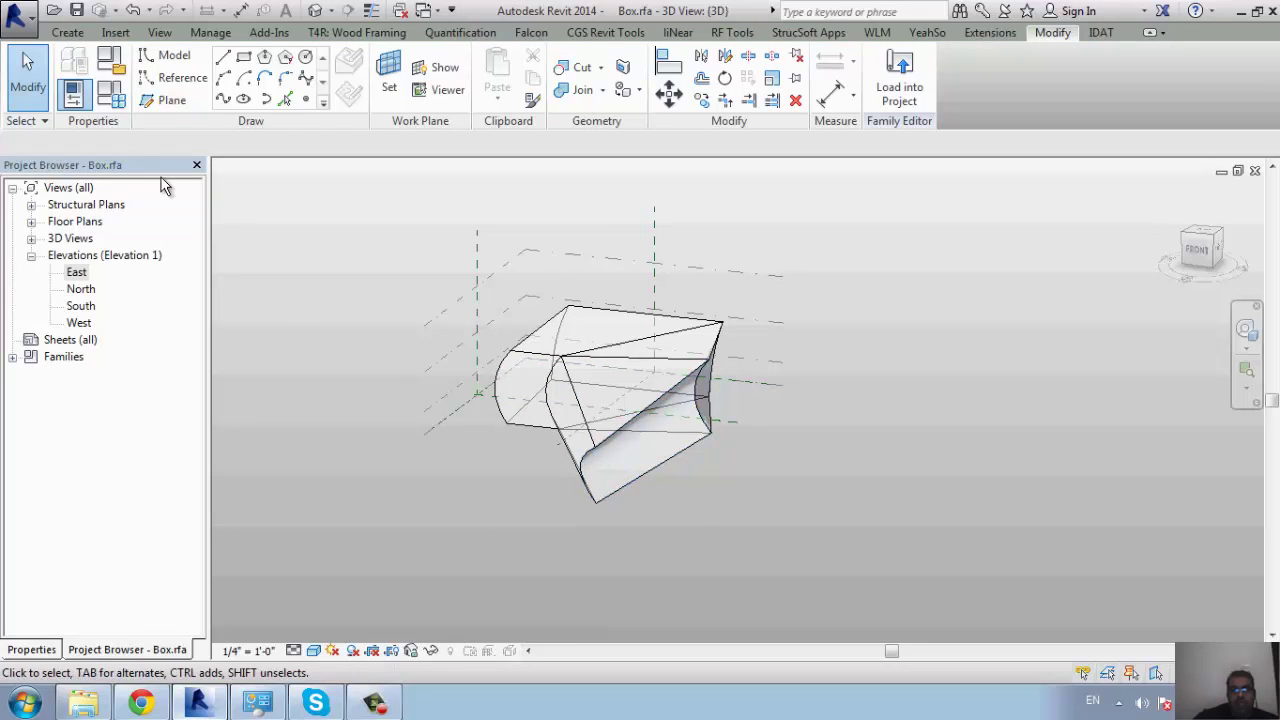
left_click(79, 35)
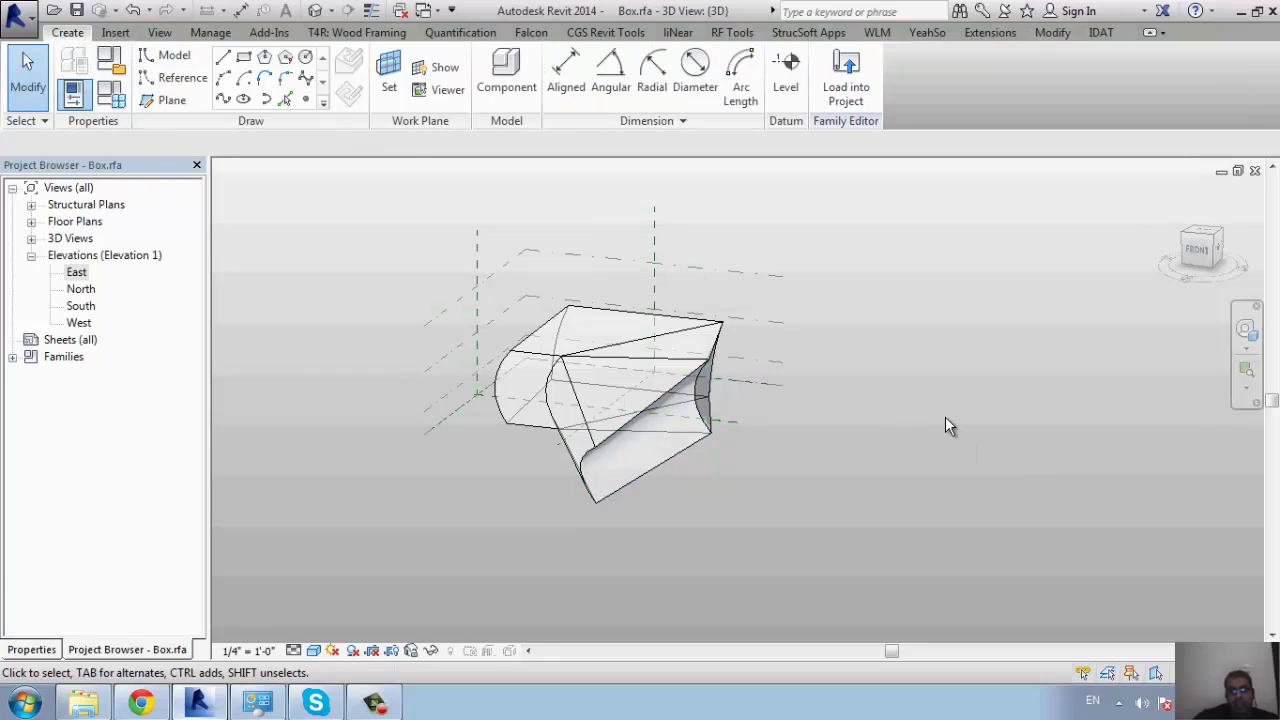